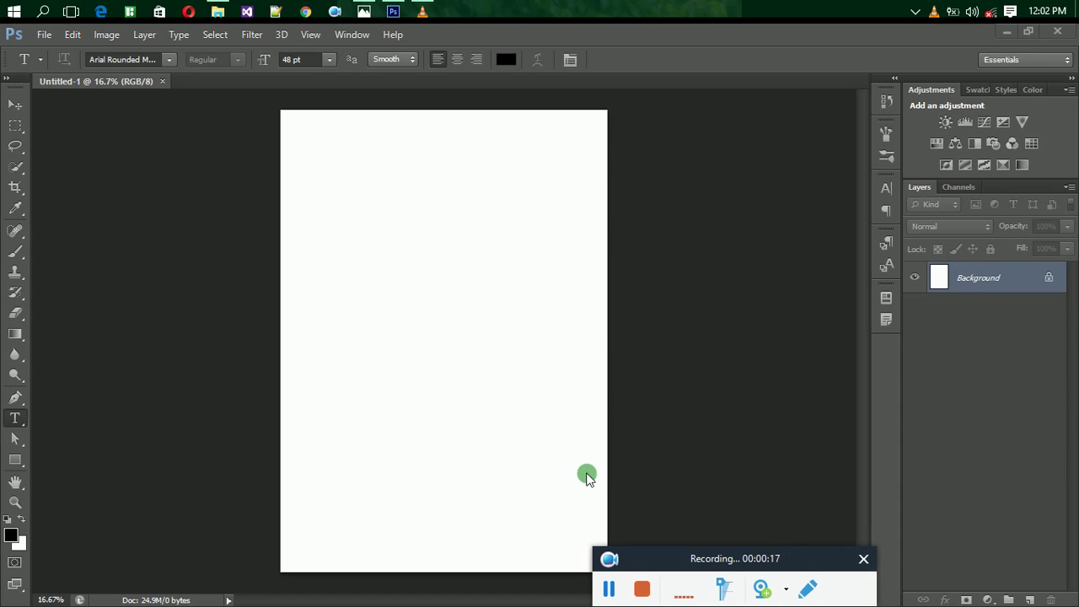
{"action": "left_click", "coordinate": [802, 565]}
{"action": "left_click_drag", "start_coordinate": [802, 565], "coordinate": [828, 575]}
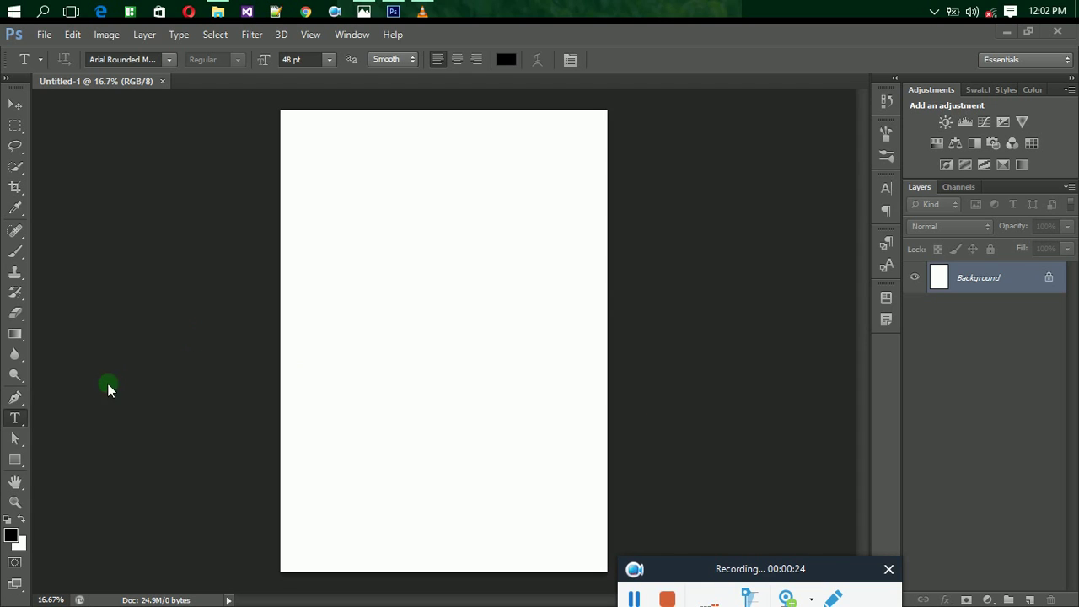
Draw a black rectangle shape about 1612 by 703 px across the upper part of the page with the Rectangle Tool.
{"action": "left_click", "coordinate": [21, 470]}
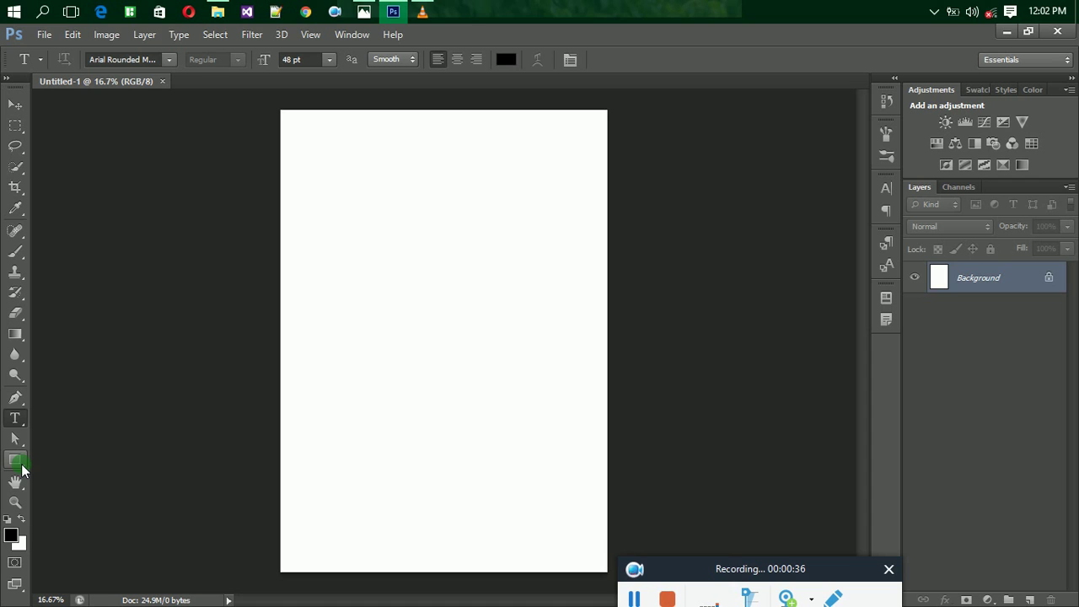
{"action": "left_click", "coordinate": [16, 463]}
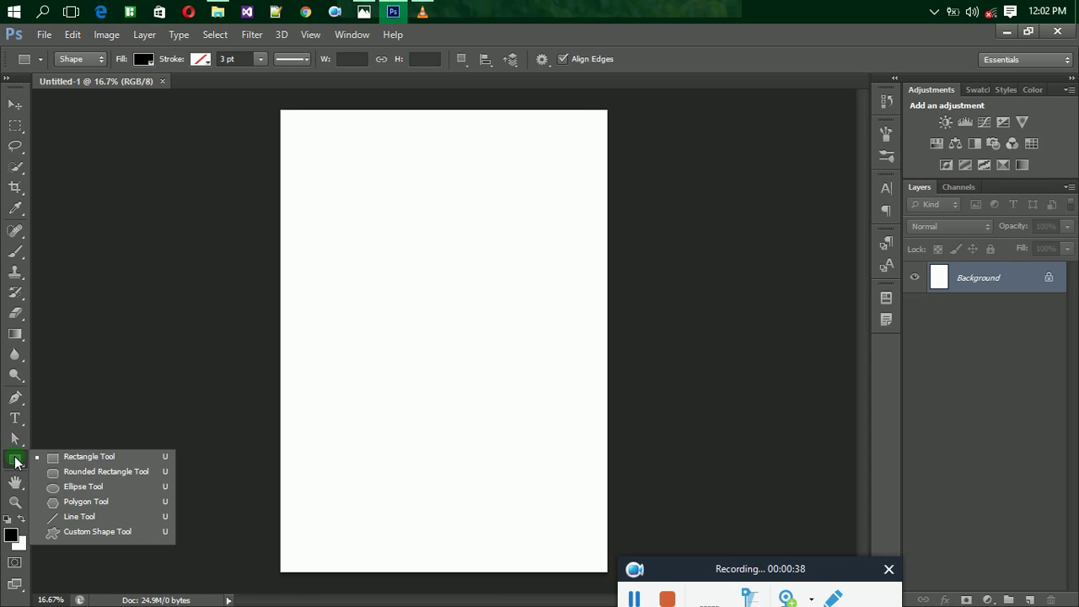
{"action": "left_click", "coordinate": [105, 459]}
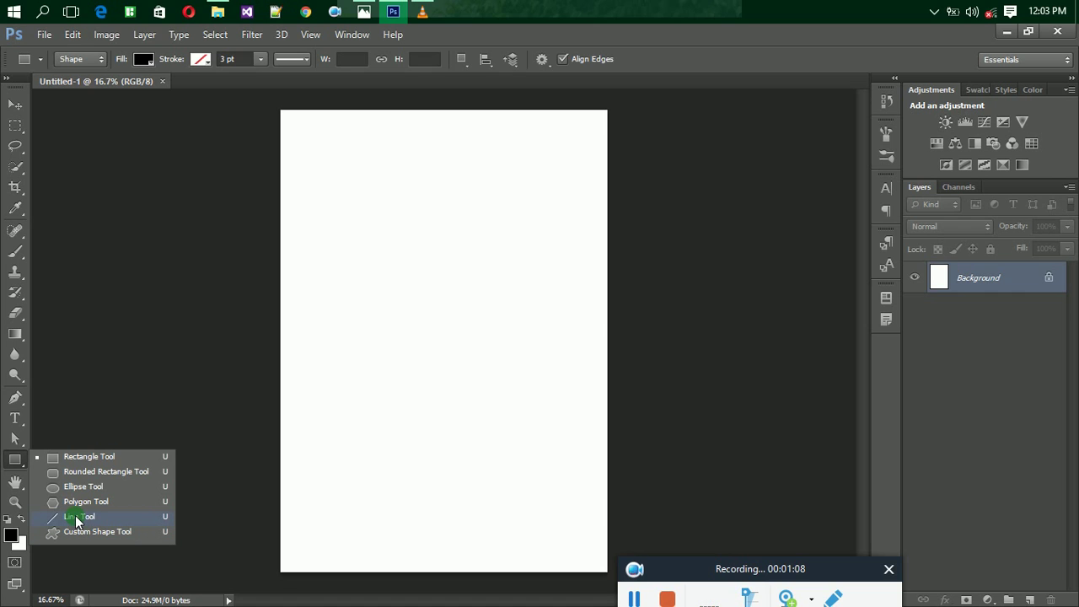
{"action": "left_click", "coordinate": [92, 455]}
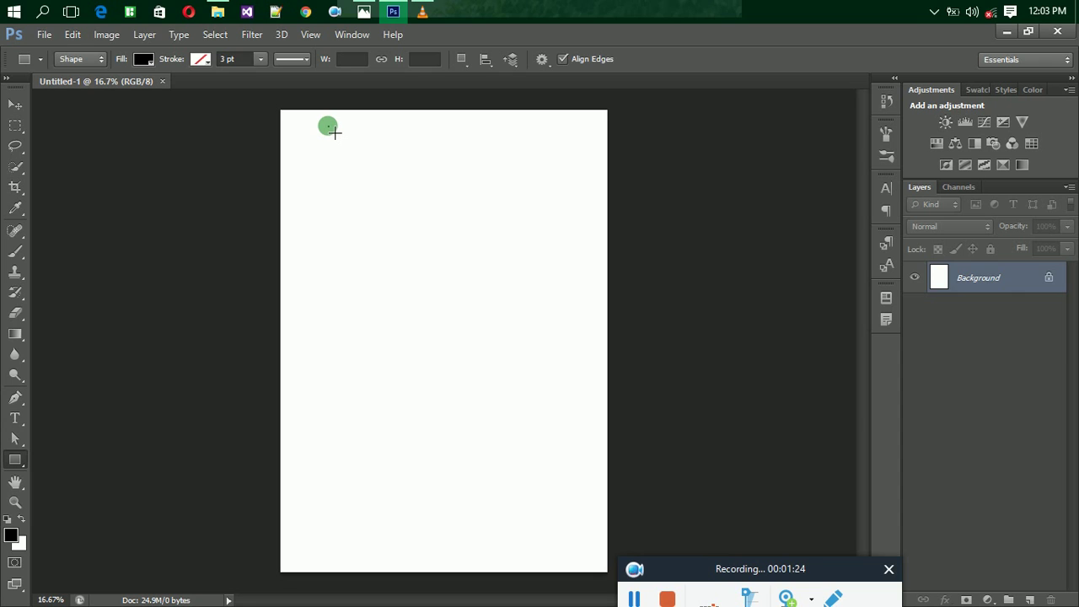
{"action": "left_click_drag", "start_coordinate": [328, 127], "coordinate": [547, 224]}
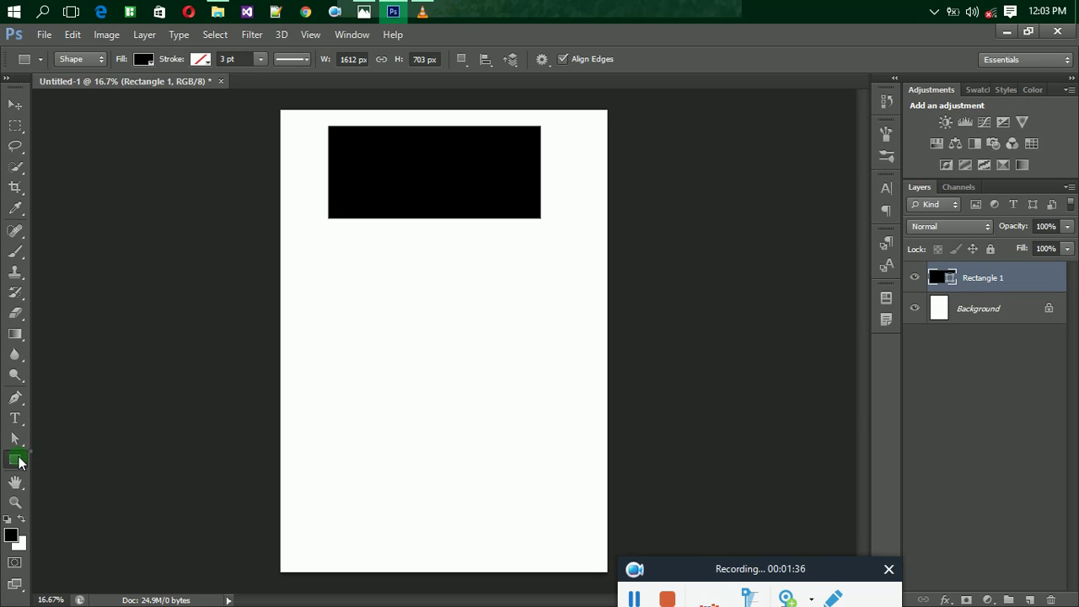
Draw a nearly circular black ellipse about 1097 by 1068 px below the rectangle with the Ellipse Tool.
{"action": "left_click_drag", "start_coordinate": [21, 462], "coordinate": [71, 470]}
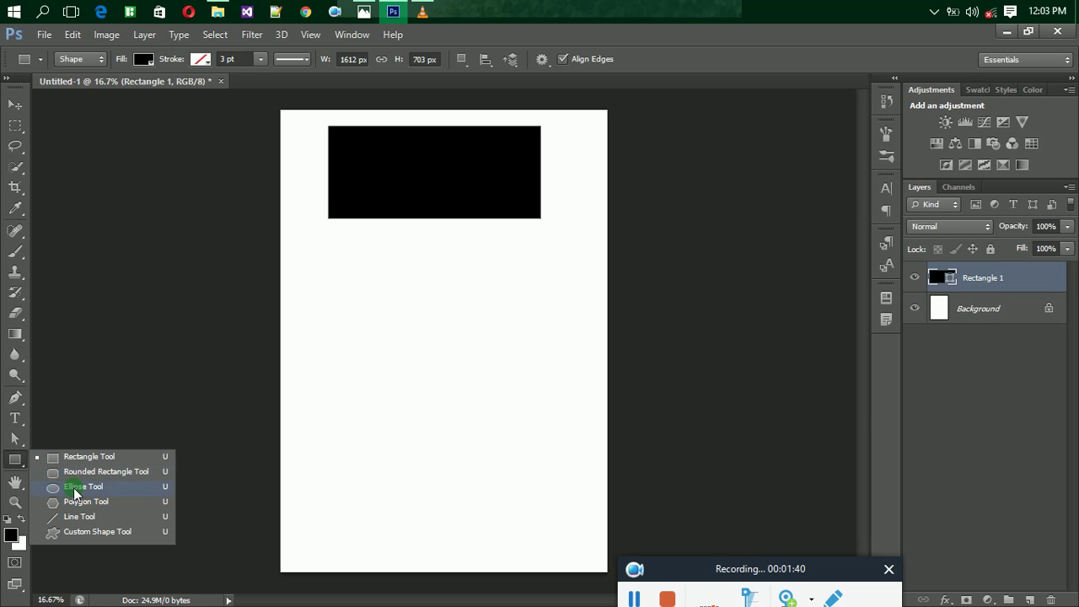
{"action": "left_click", "coordinate": [76, 489]}
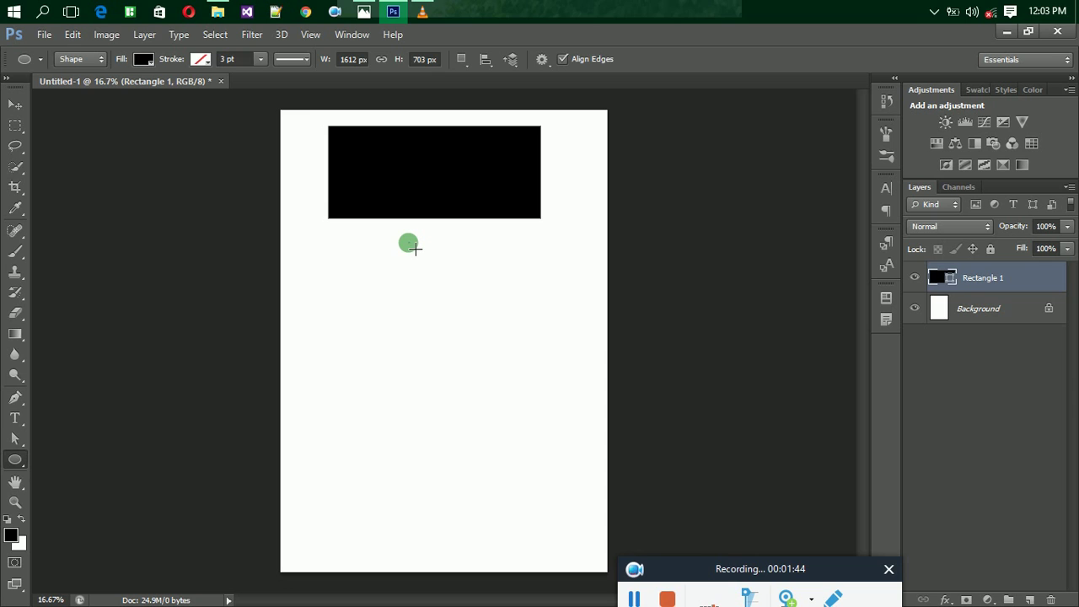
{"action": "left_click_drag", "start_coordinate": [413, 247], "coordinate": [558, 388]}
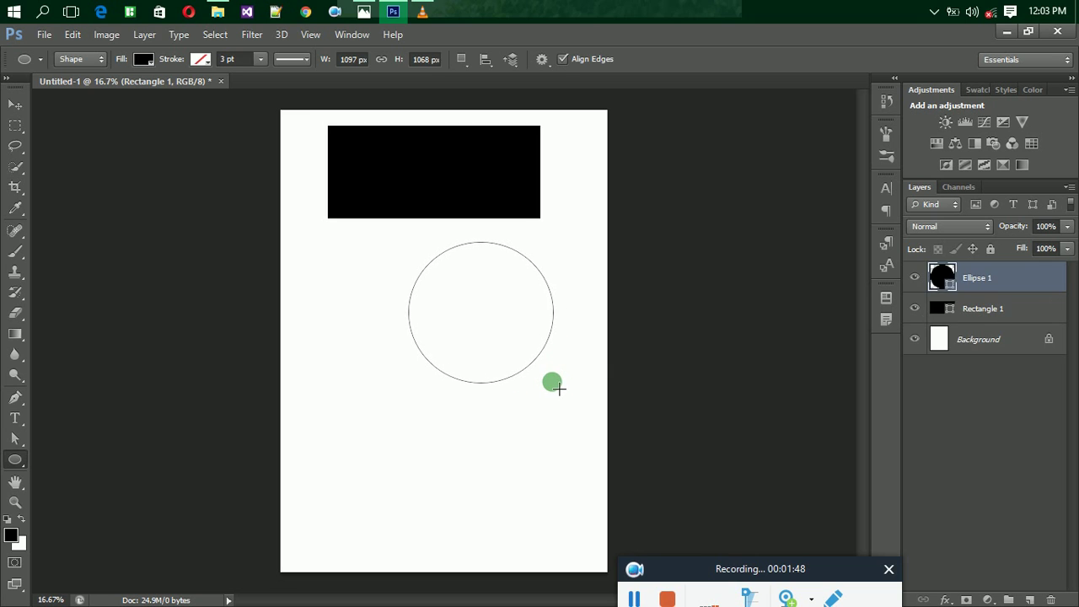
Draw a five-sided polygon about 691 by 677 px below and left of the circle with the Polygon Tool.
{"action": "left_click", "coordinate": [15, 460]}
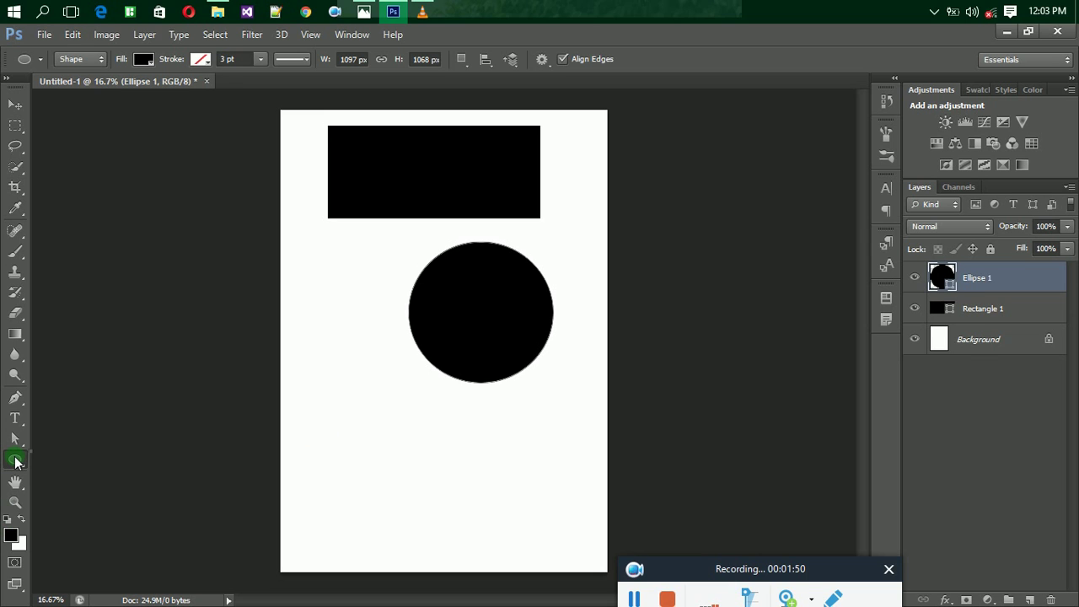
{"action": "left_click_drag", "start_coordinate": [15, 459], "coordinate": [86, 506]}
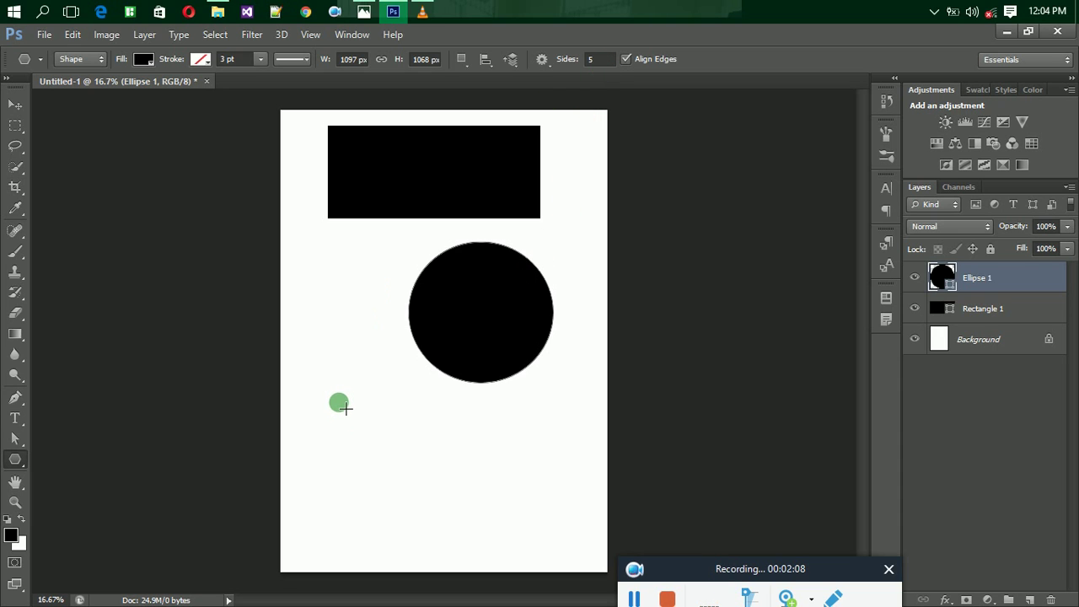
{"action": "left_click_drag", "start_coordinate": [340, 408], "coordinate": [385, 427]}
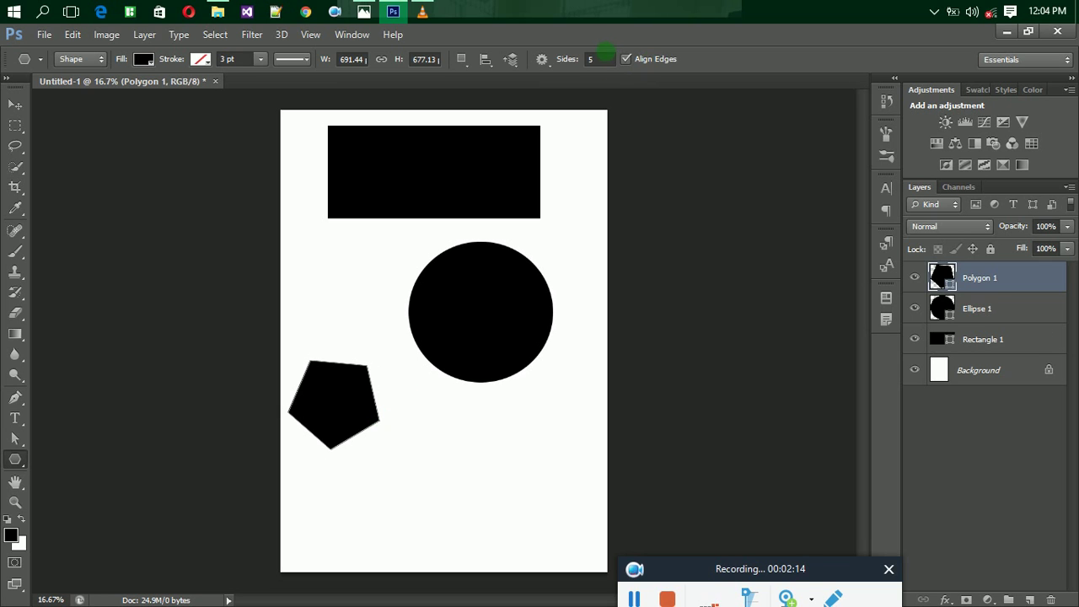
Set the polygon sides to 3 and draw a triangle about 705 by 713 px beside the pentagon.
{"action": "left_click", "coordinate": [605, 61]}
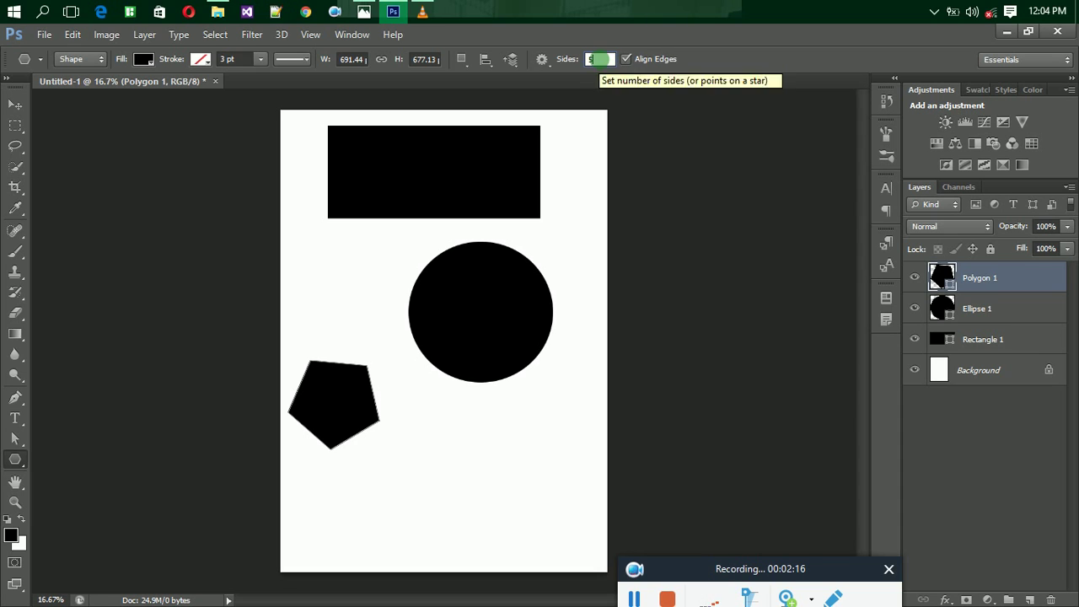
{"action": "type", "text": "3"}
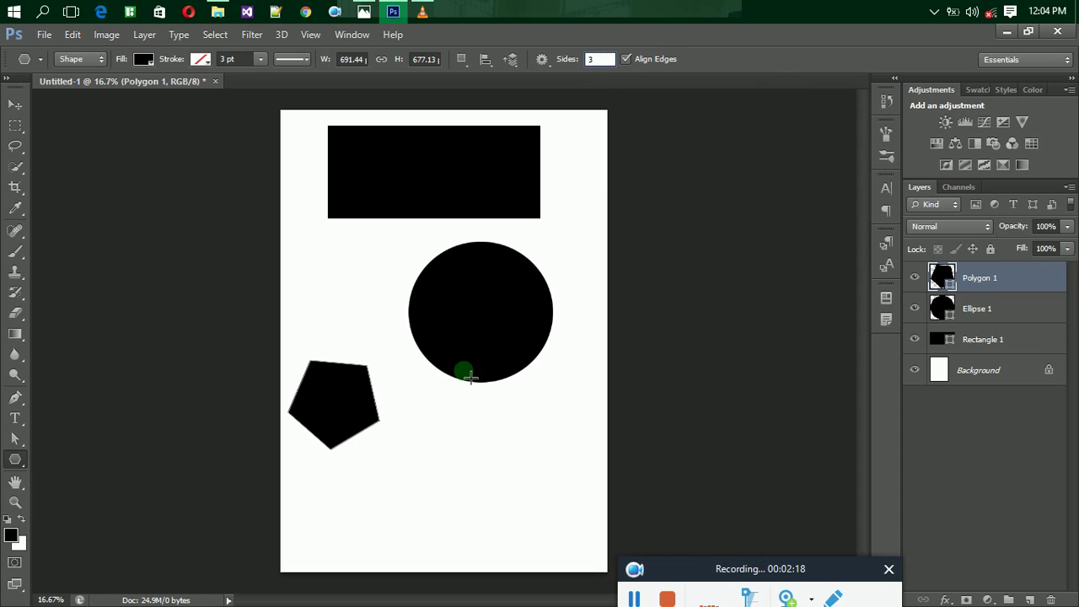
{"action": "key", "text": "Return"}
{"action": "left_click_drag", "start_coordinate": [464, 455], "coordinate": [500, 493]}
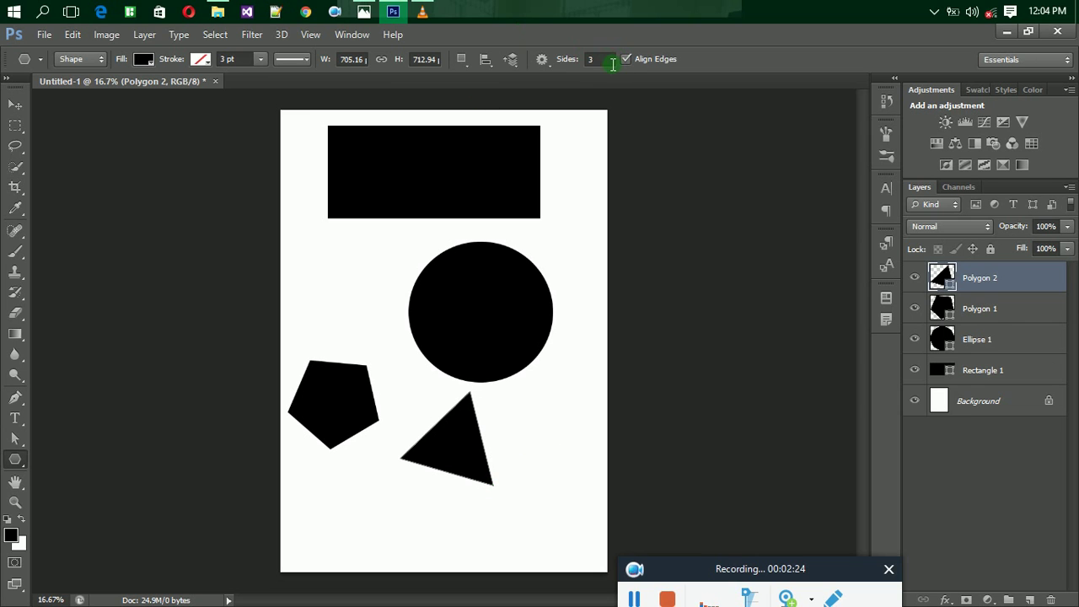
Set the polygon sides to 7 and draw a heptagon about 514 by 502 px to the right of the triangle.
{"action": "left_click", "coordinate": [612, 61]}
{"action": "key", "text": "BackSpace"}
{"action": "type", "text": "7"}
{"action": "left_click_drag", "start_coordinate": [558, 450], "coordinate": [558, 482]}
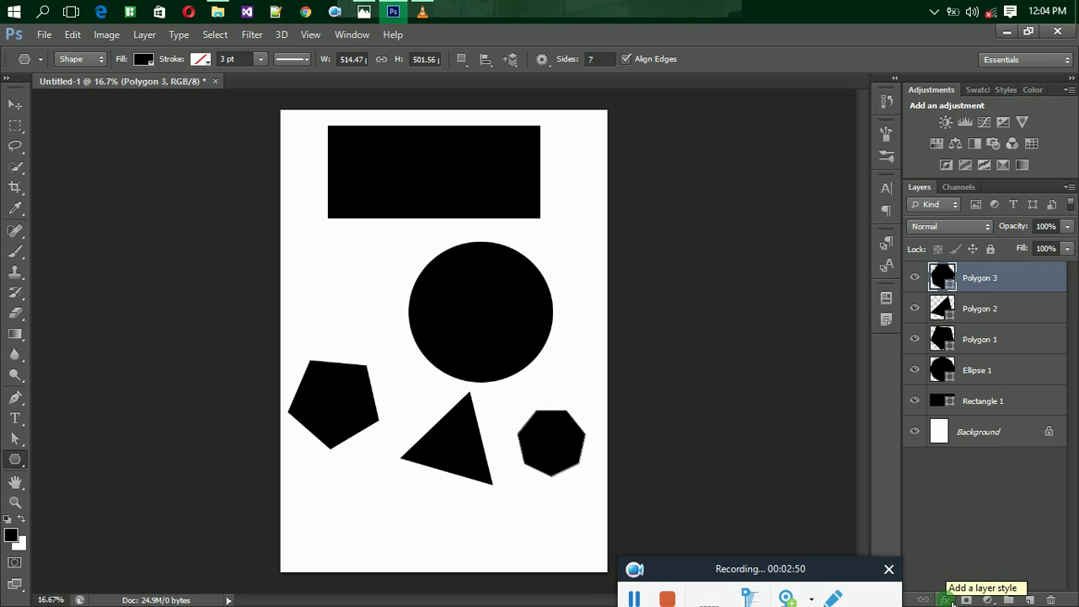
Apply a blue Color Overlay layer style to the heptagon's Polygon 3 layer.
{"action": "left_click", "coordinate": [1012, 279]}
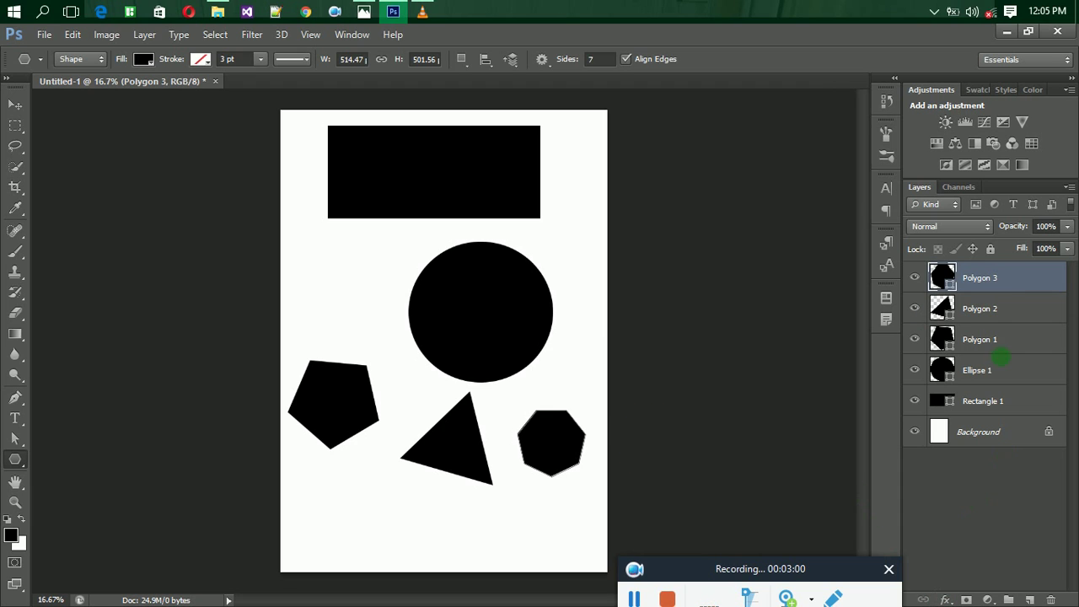
{"action": "left_click", "coordinate": [946, 601]}
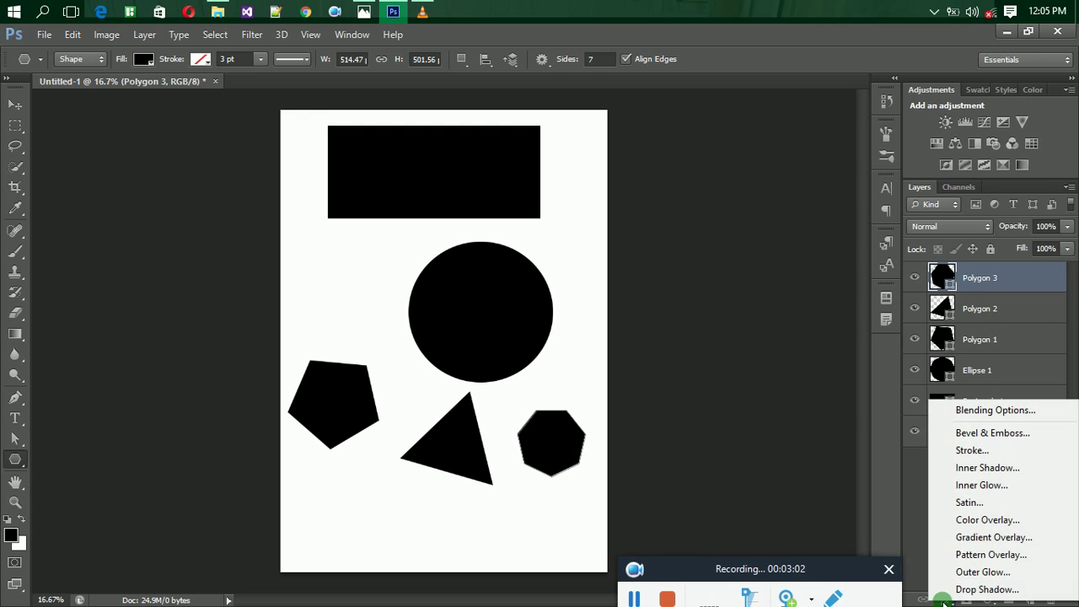
{"action": "left_click", "coordinate": [971, 521]}
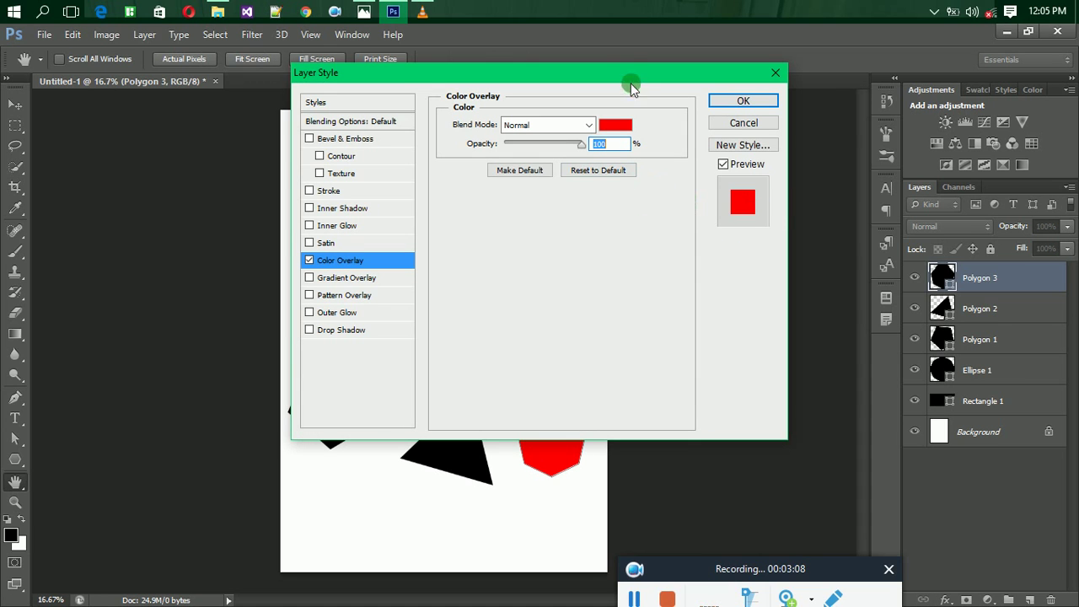
{"action": "left_click_drag", "start_coordinate": [628, 68], "coordinate": [919, 30]}
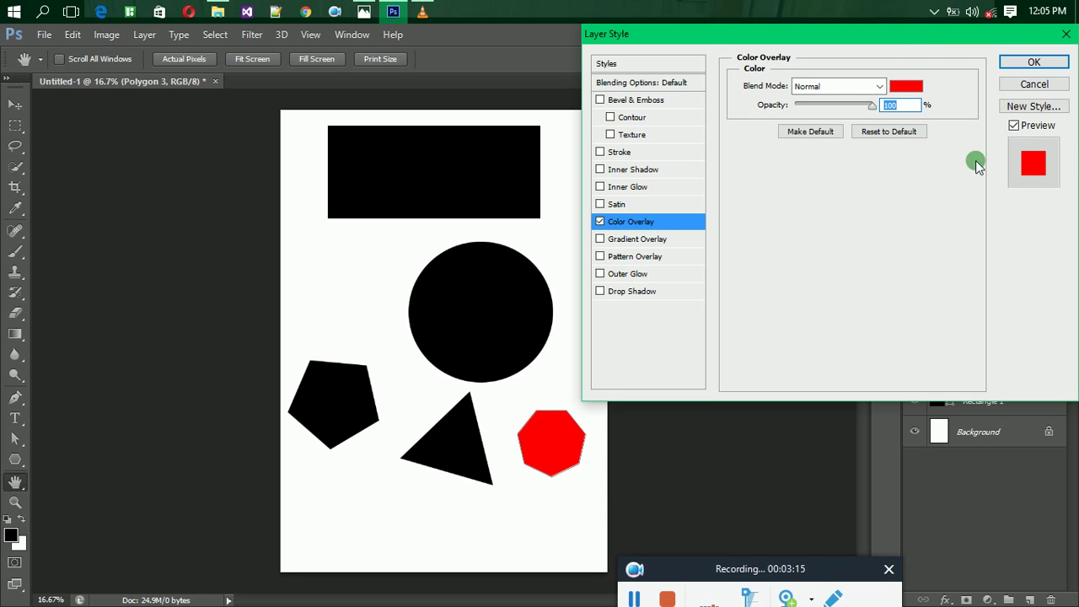
{"action": "left_click", "coordinate": [907, 88]}
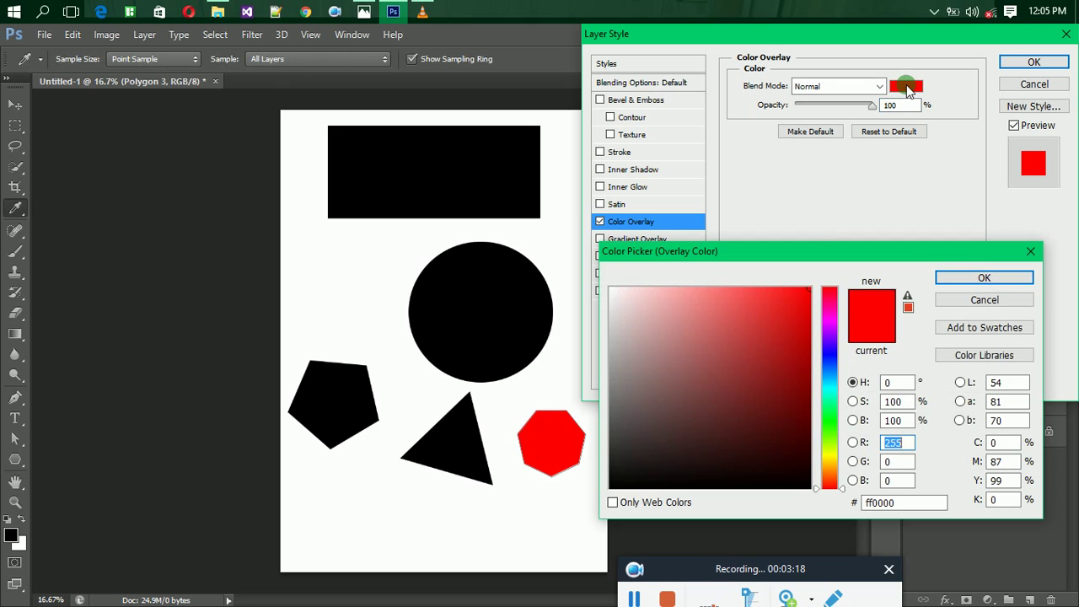
{"action": "left_click", "coordinate": [830, 352]}
{"action": "left_click", "coordinate": [947, 281]}
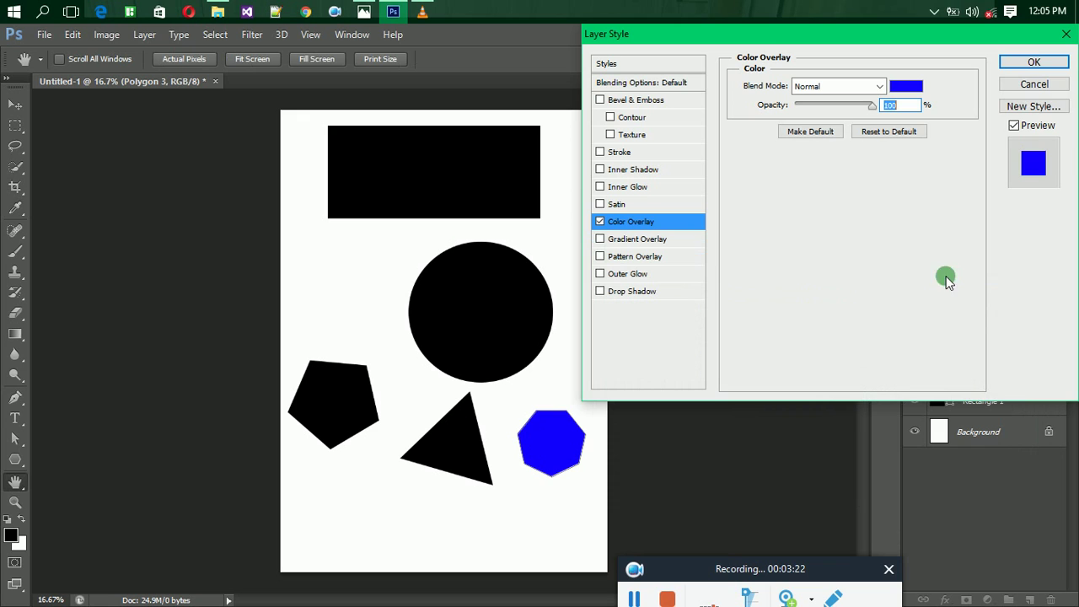
{"action": "left_click", "coordinate": [1034, 61]}
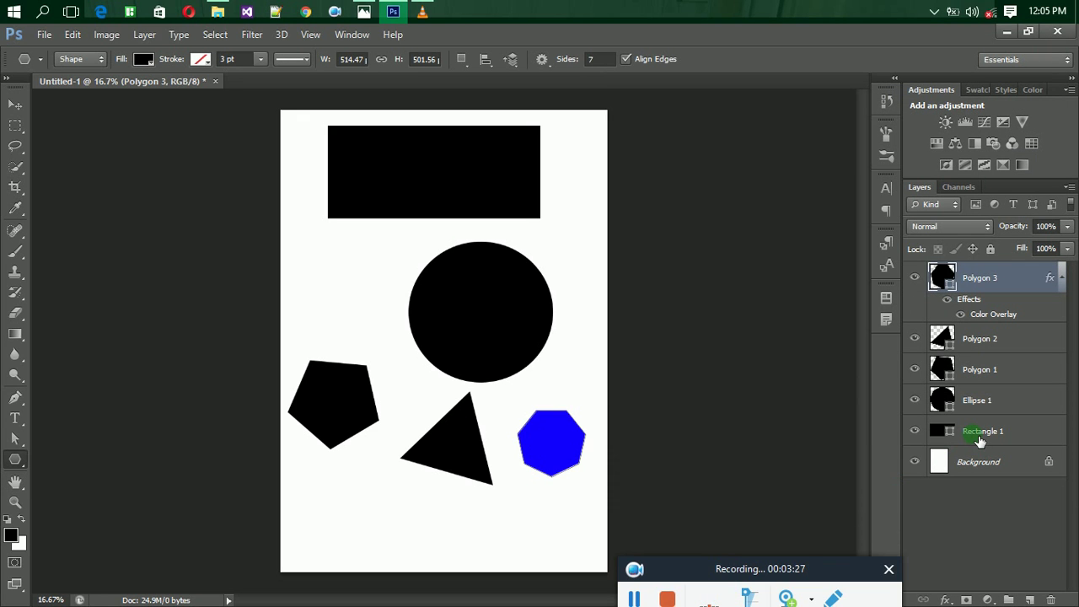
Apply a bright green (60ff00) Color Overlay layer style to the Rectangle 1 layer.
{"action": "left_click", "coordinate": [980, 440]}
{"action": "left_click", "coordinate": [945, 600]}
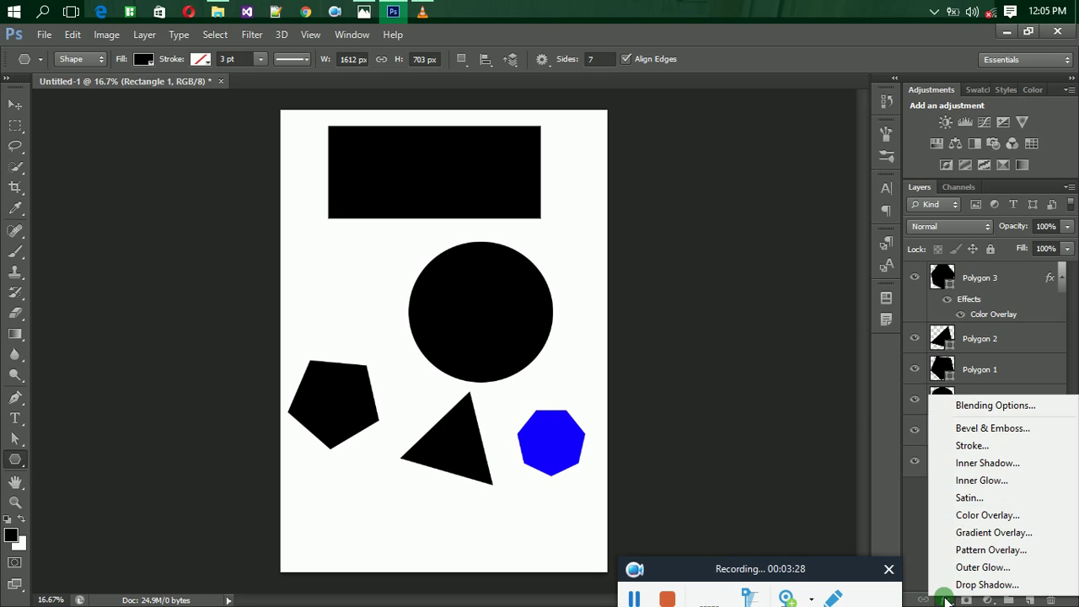
{"action": "left_click_drag", "start_coordinate": [945, 599], "coordinate": [978, 538]}
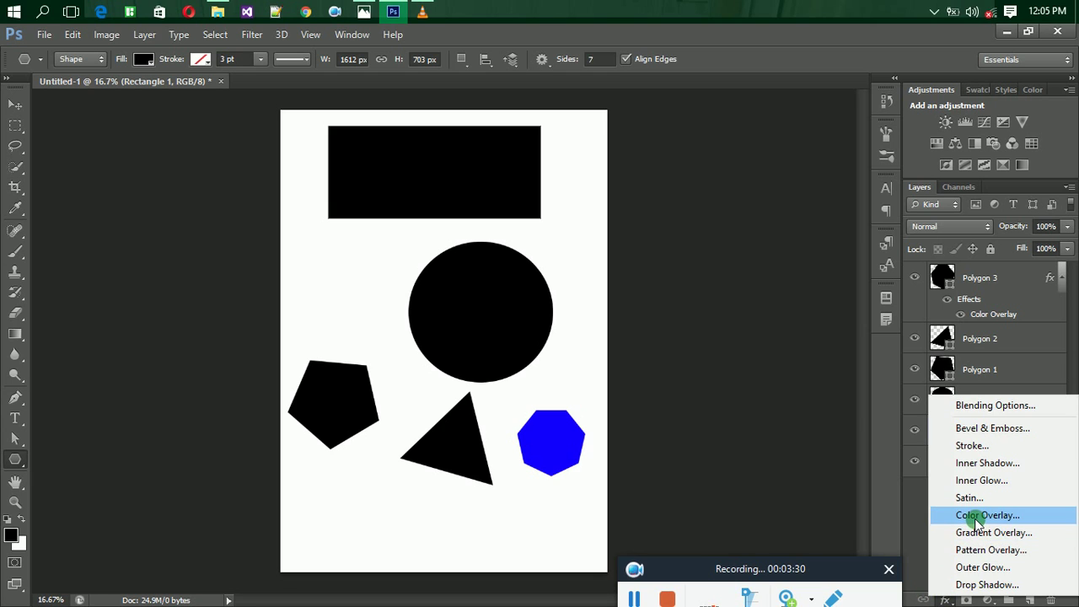
{"action": "left_click", "coordinate": [977, 516]}
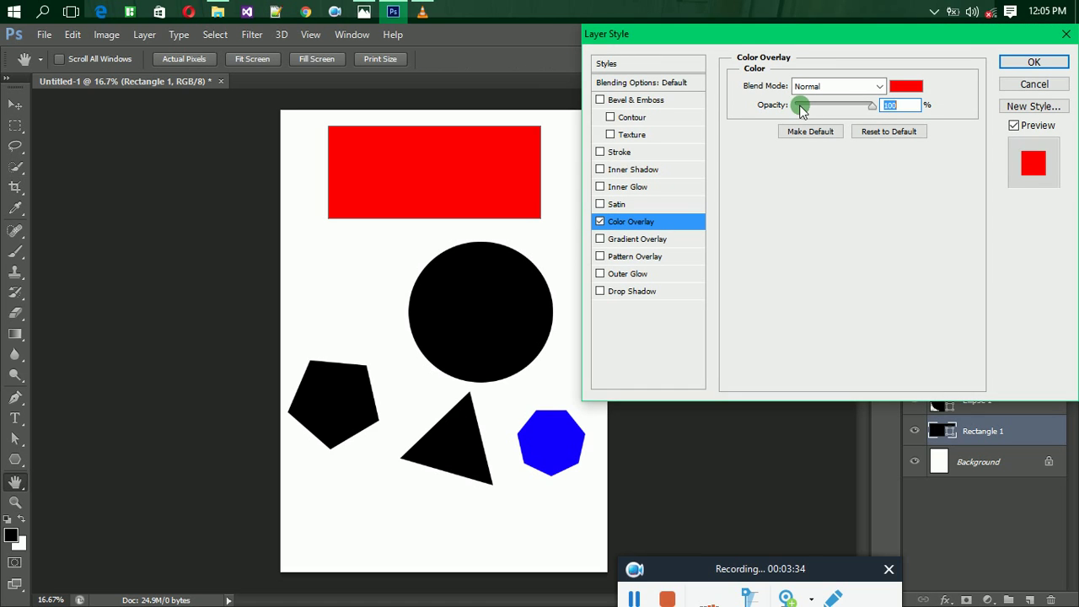
{"action": "left_click", "coordinate": [915, 90]}
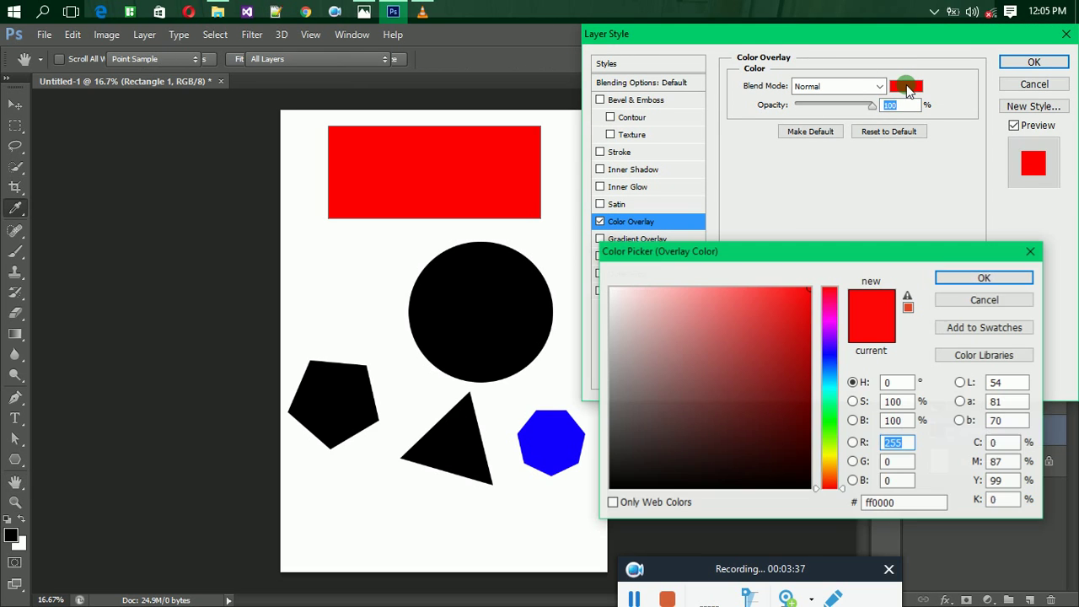
{"action": "left_click", "coordinate": [827, 435]}
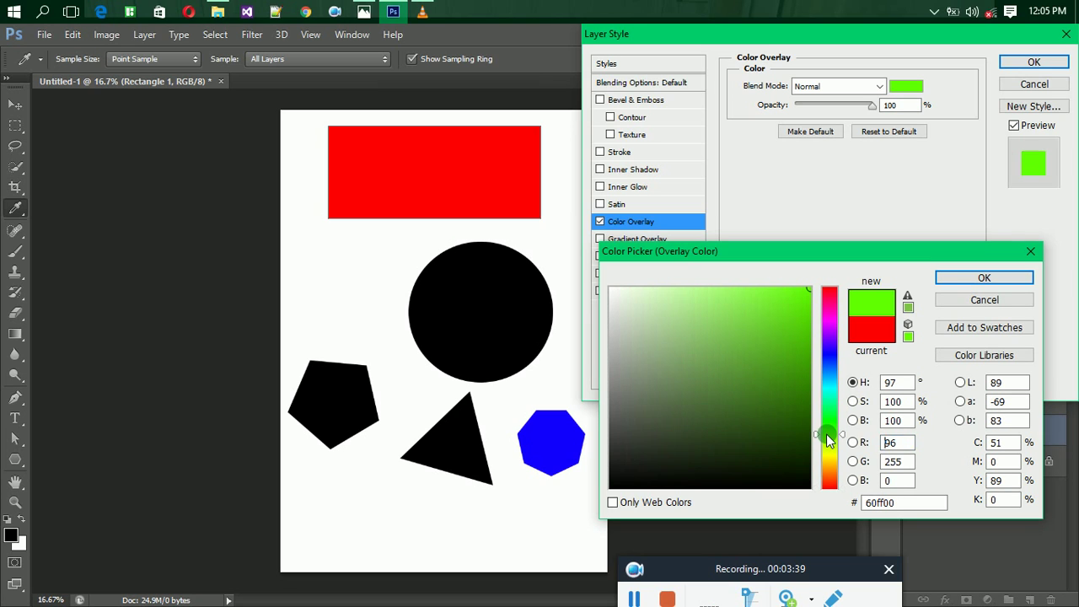
{"action": "left_click", "coordinate": [960, 278]}
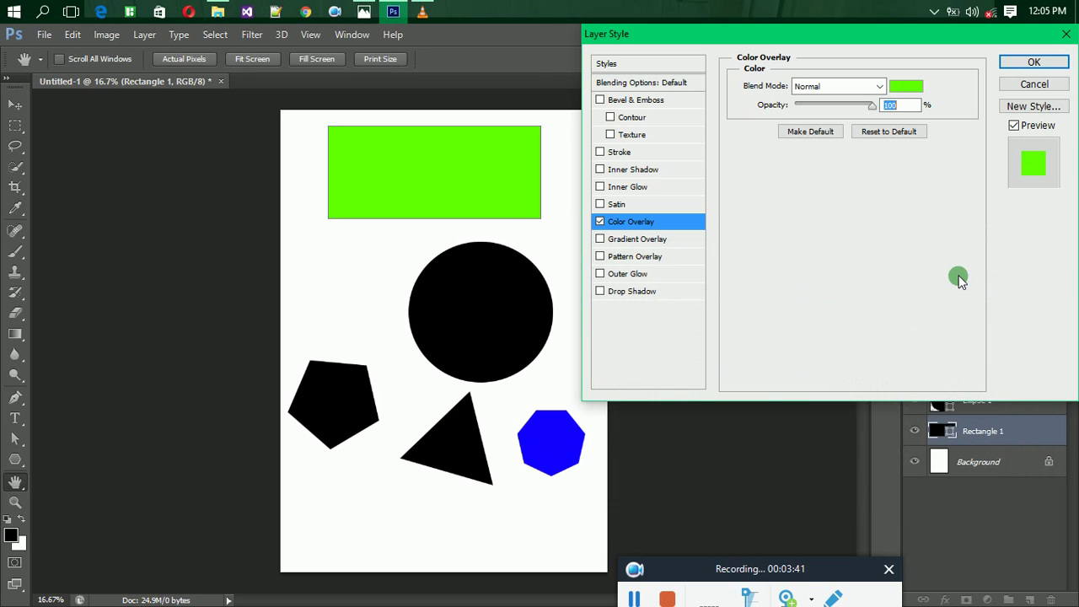
{"action": "left_click", "coordinate": [1033, 63]}
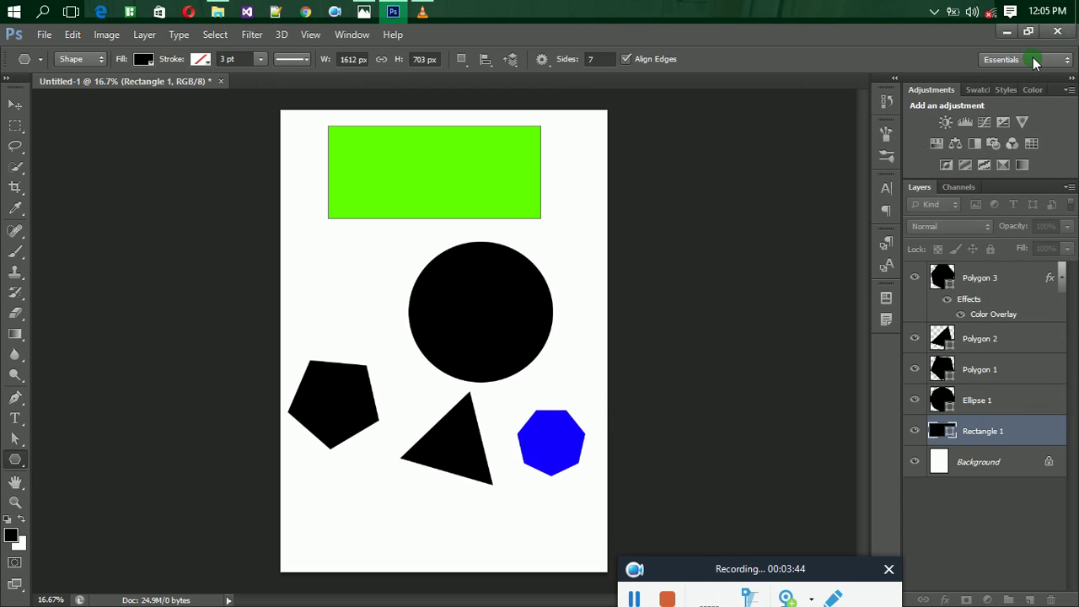
Change the shape fill of the circle on the Ellipse 1 layer to orange-red (d04423).
{"action": "left_click", "coordinate": [1018, 379]}
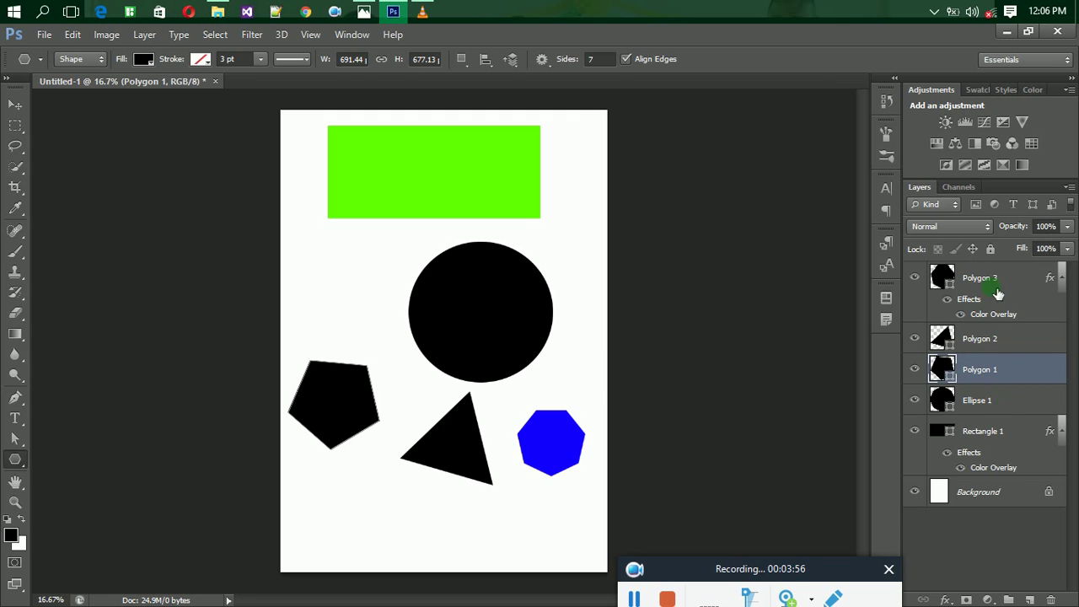
{"action": "left_click", "coordinate": [1022, 408]}
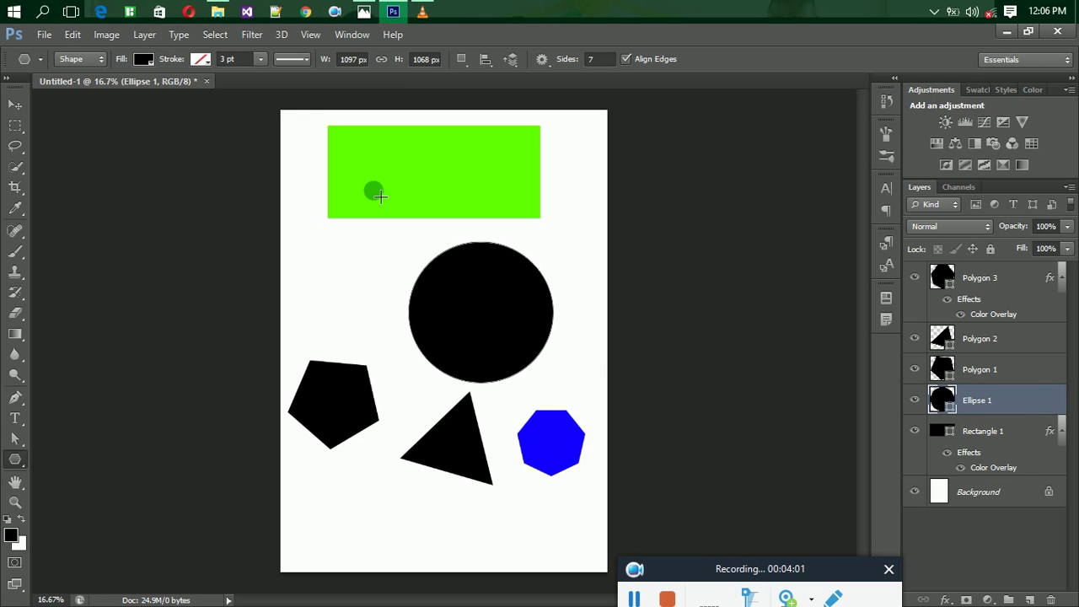
{"action": "left_click", "coordinate": [73, 35]}
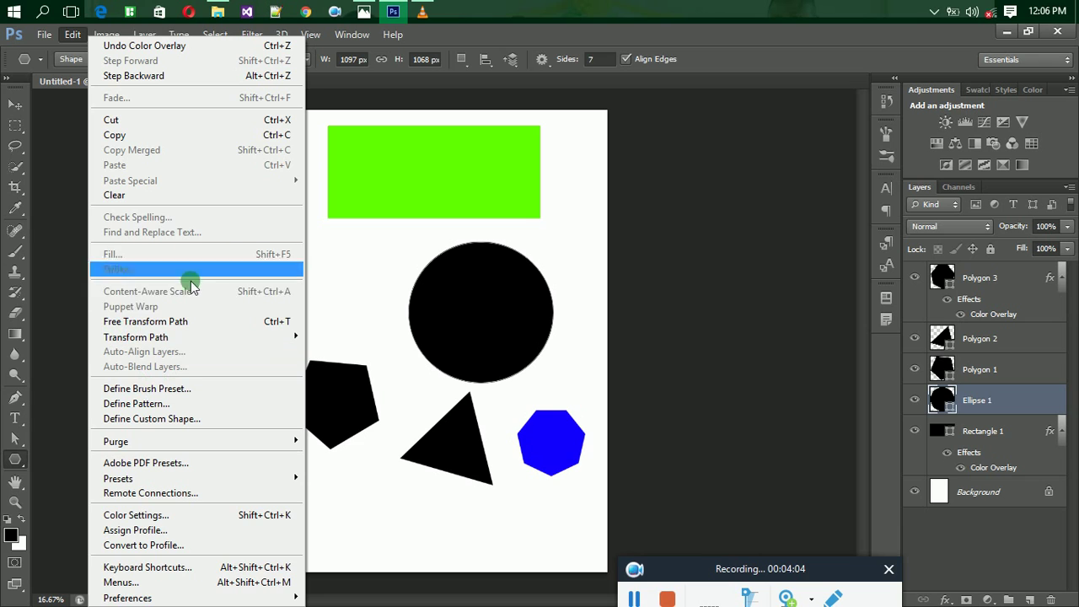
{"action": "left_click", "coordinate": [70, 42]}
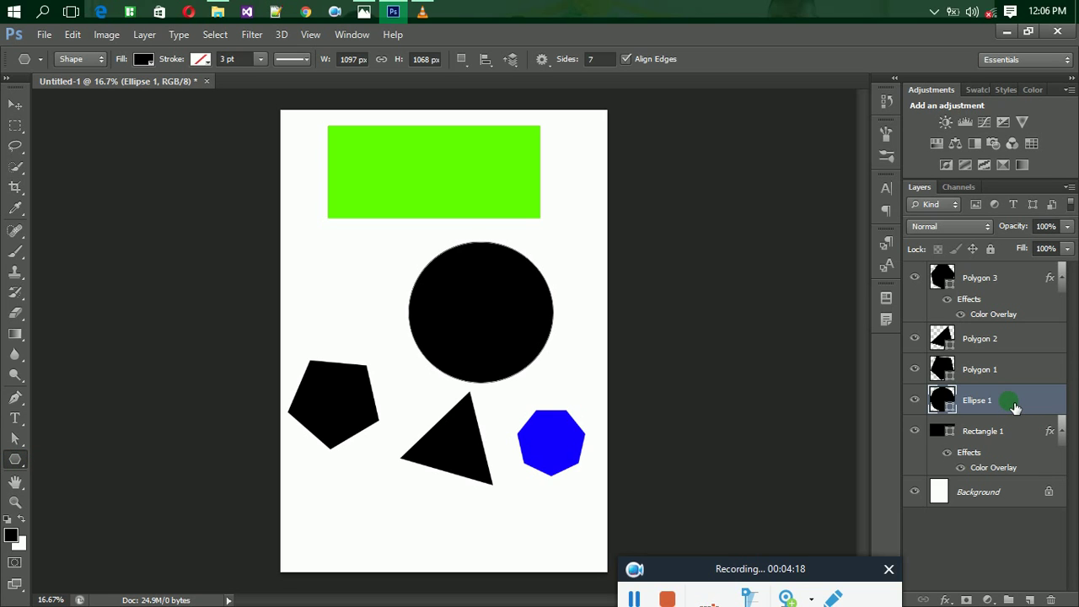
{"action": "left_click", "coordinate": [142, 61]}
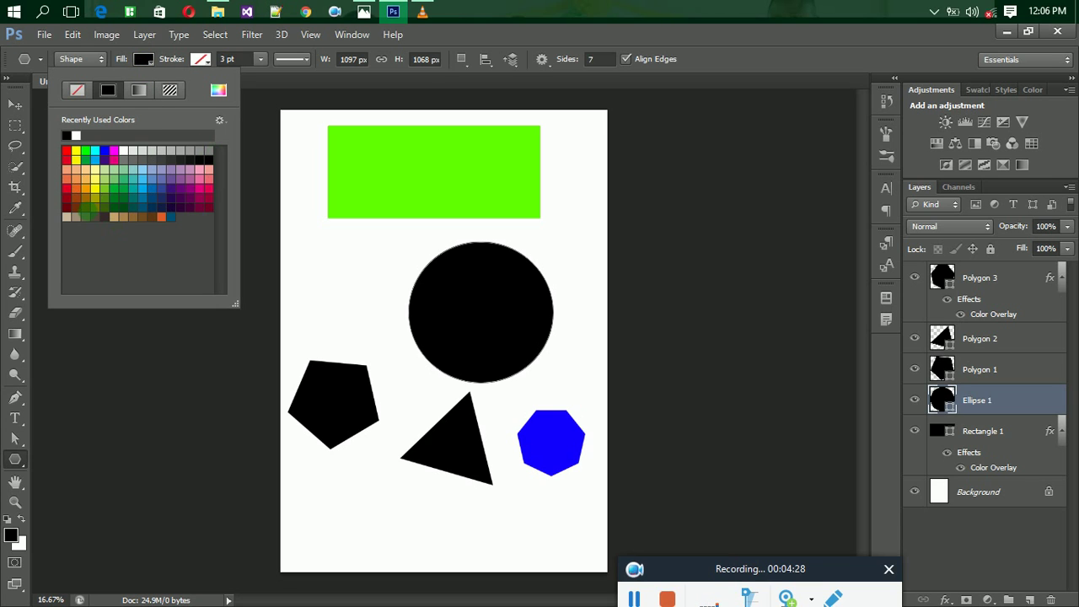
{"action": "left_click", "coordinate": [221, 92]}
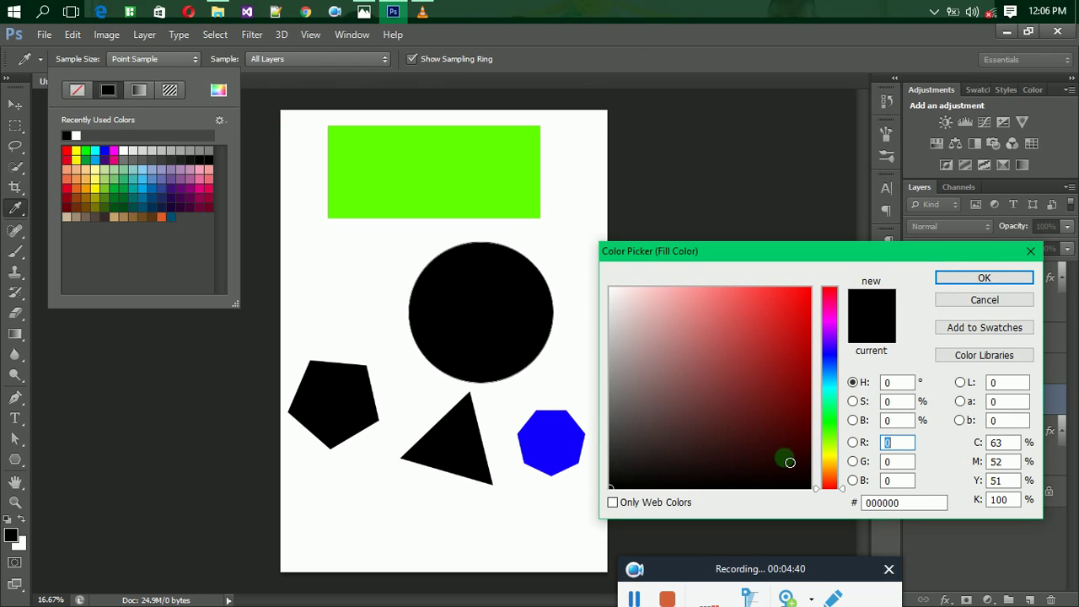
{"action": "left_click", "coordinate": [830, 482]}
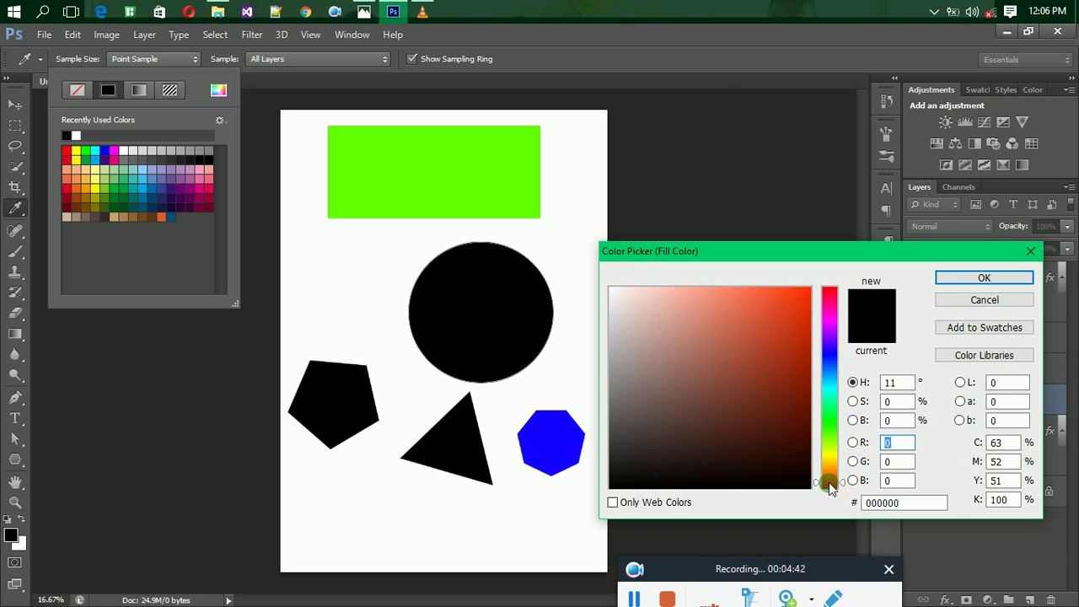
{"action": "left_click", "coordinate": [777, 325]}
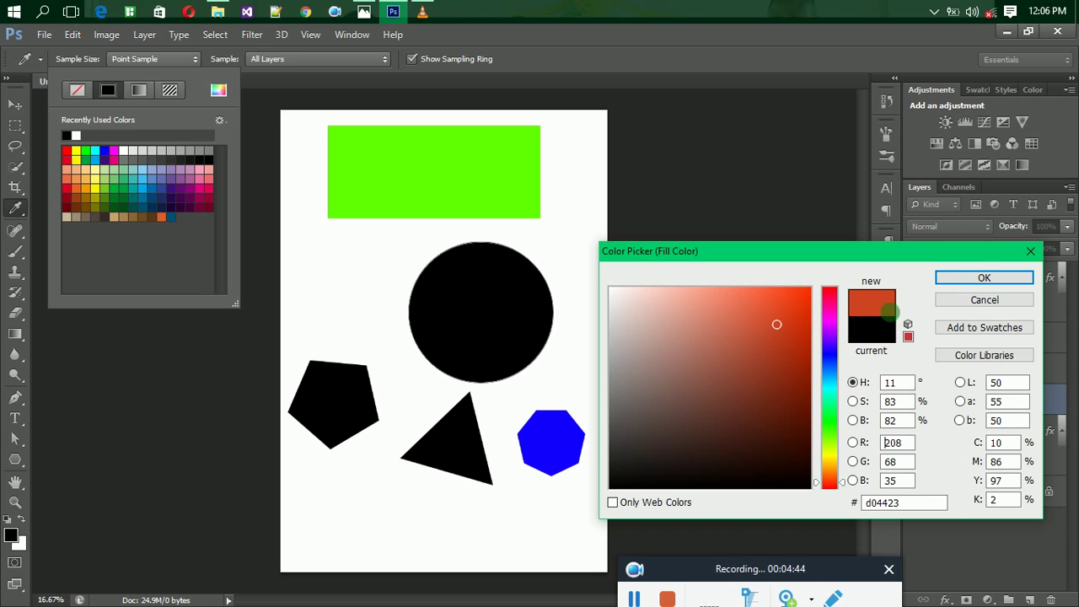
{"action": "left_click", "coordinate": [985, 278]}
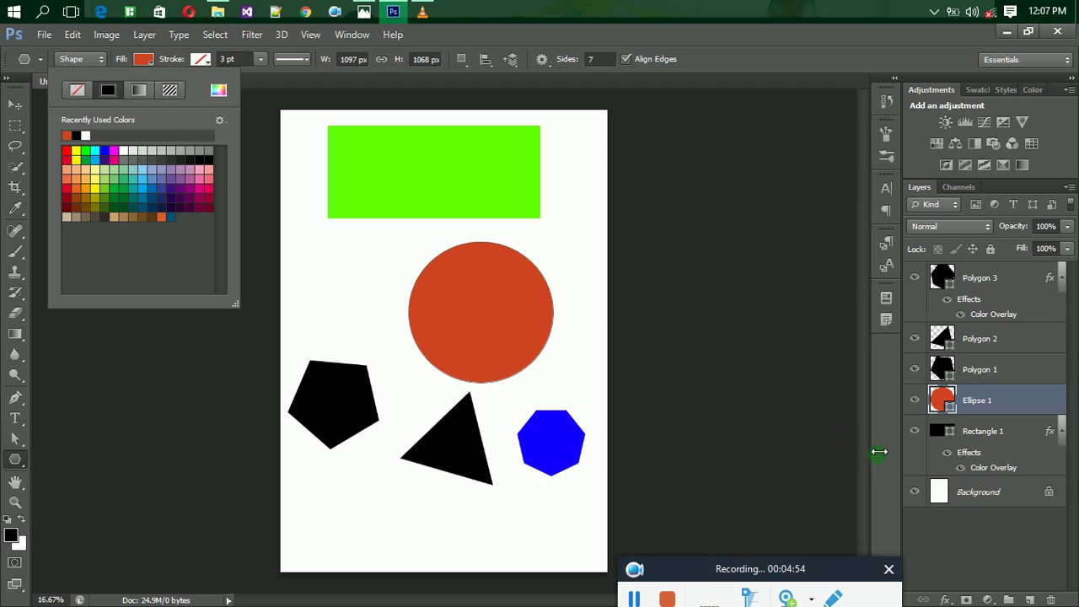
Change the shape fill of the triangle on the Polygon 2 layer to the Pure Green swatch.
{"action": "left_click", "coordinate": [978, 345]}
{"action": "left_click", "coordinate": [978, 346]}
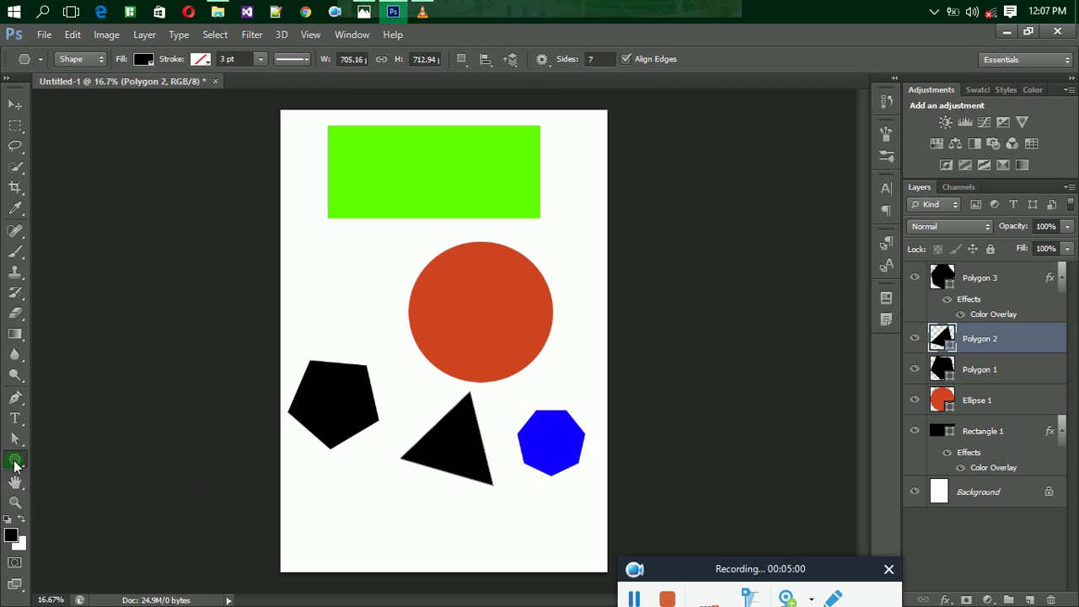
{"action": "left_click", "coordinate": [140, 57]}
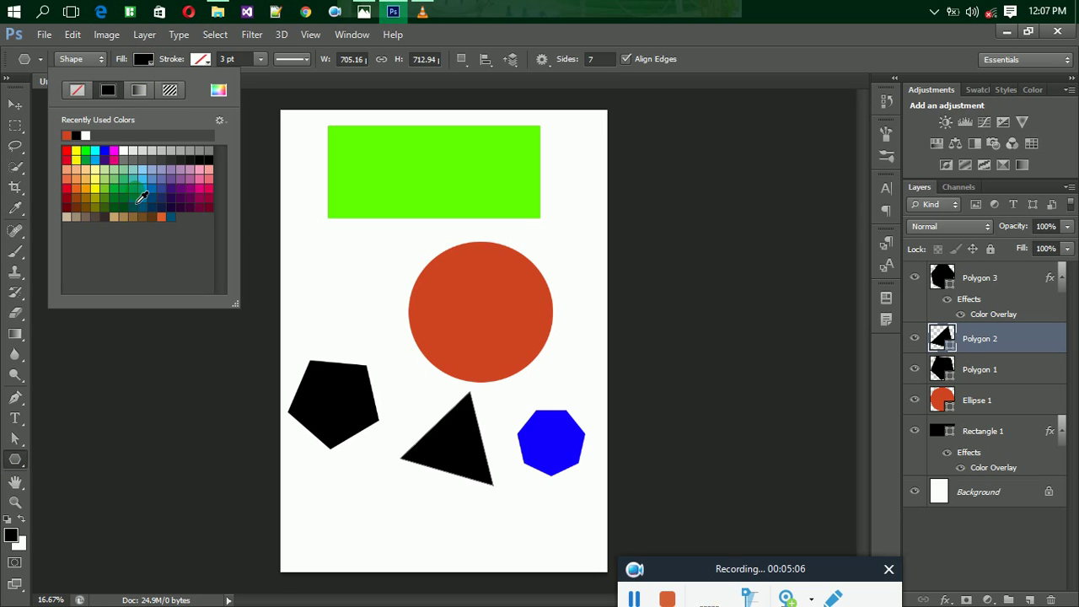
{"action": "left_click", "coordinate": [126, 196]}
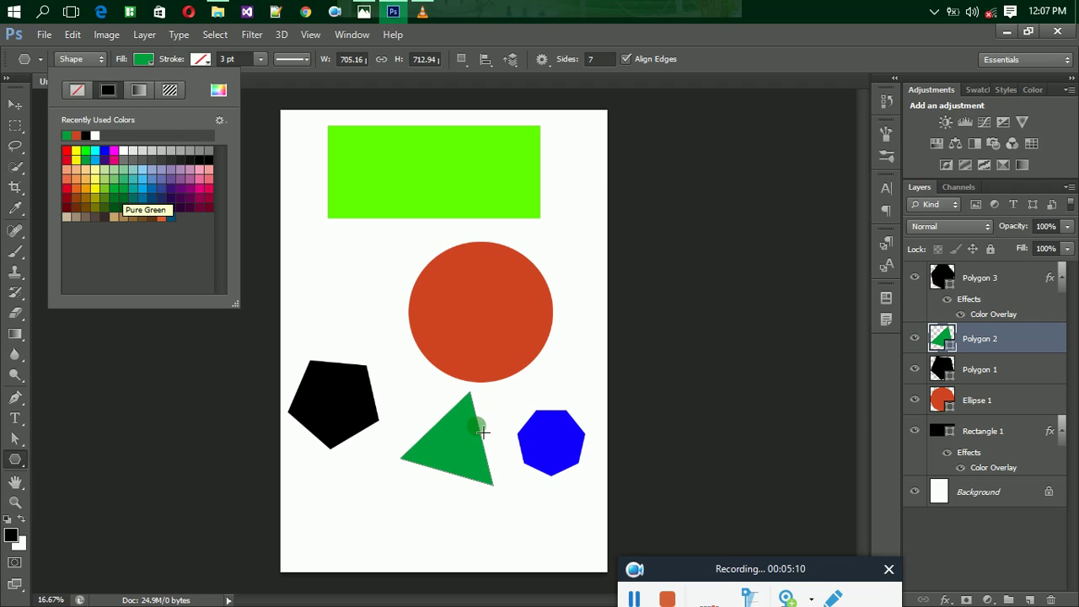
{"action": "left_click", "coordinate": [353, 395]}
{"action": "left_click", "coordinate": [352, 394]}
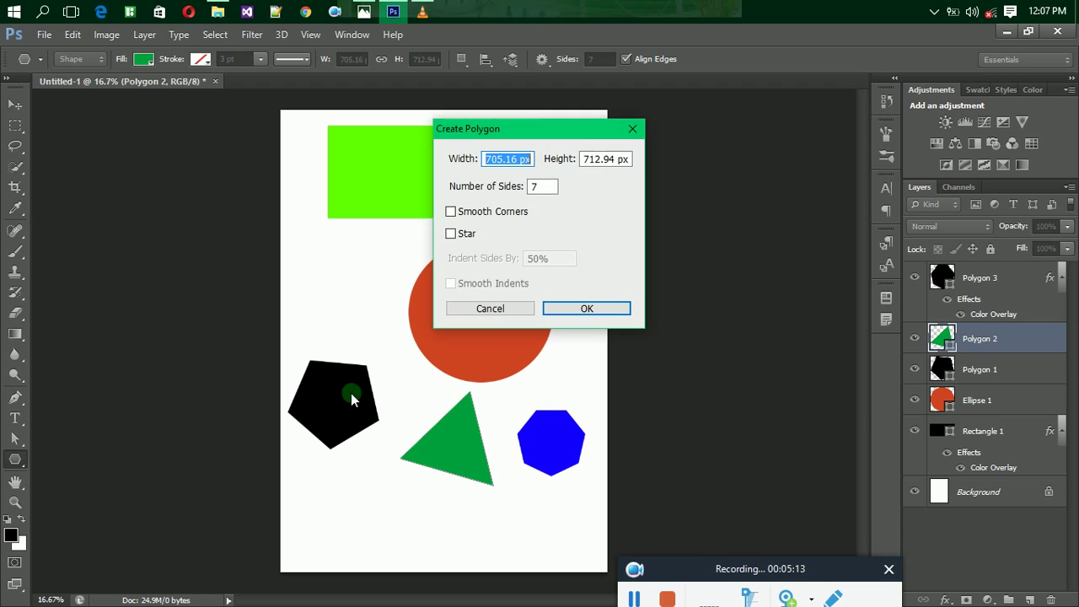
{"action": "left_click", "coordinate": [501, 310]}
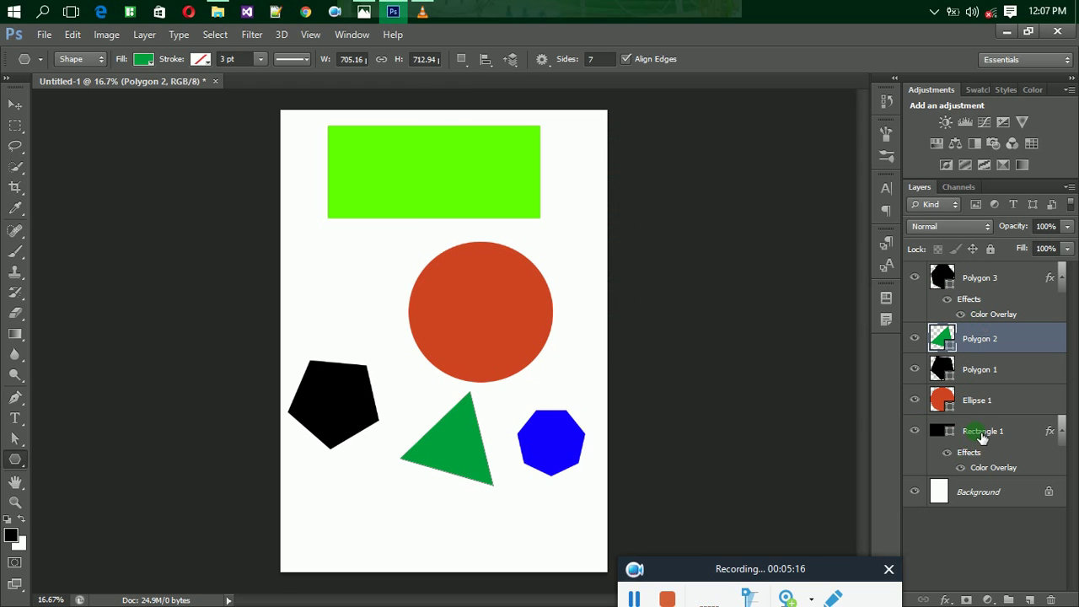
Apply a dark grey (282828) Color Overlay layer style to the pentagon's Polygon 1 layer, sampling the colour from the area around the canvas.
{"action": "left_click", "coordinate": [980, 374]}
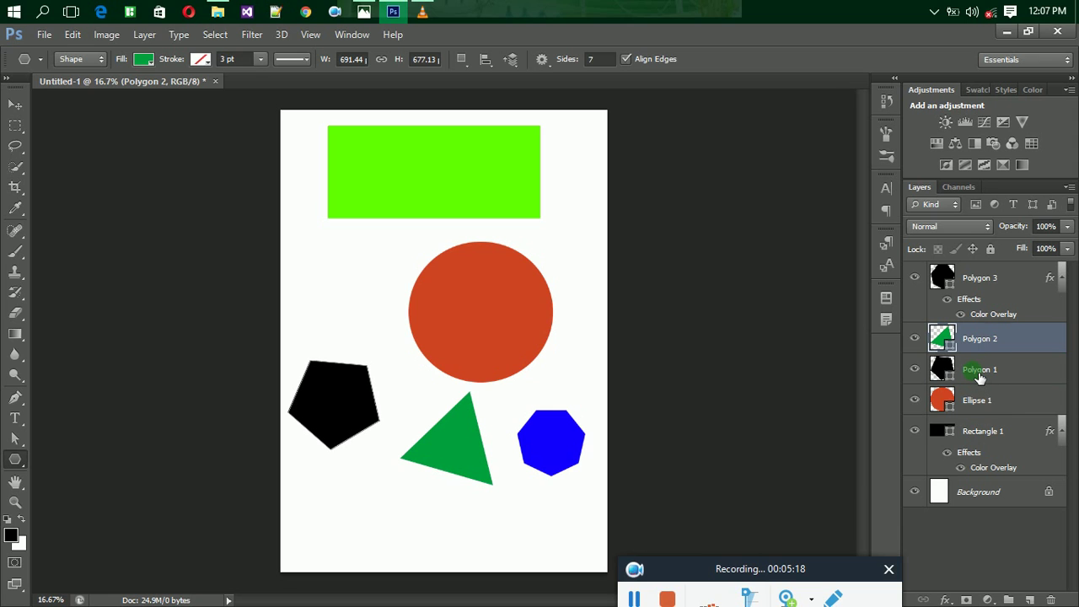
{"action": "left_click", "coordinate": [948, 598]}
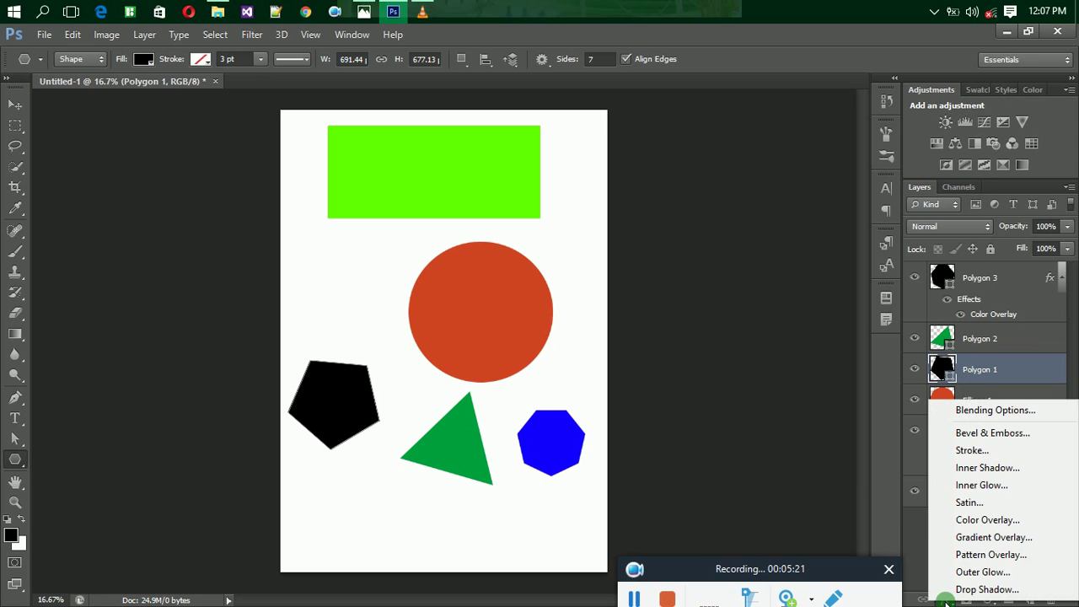
{"action": "left_click", "coordinate": [967, 521]}
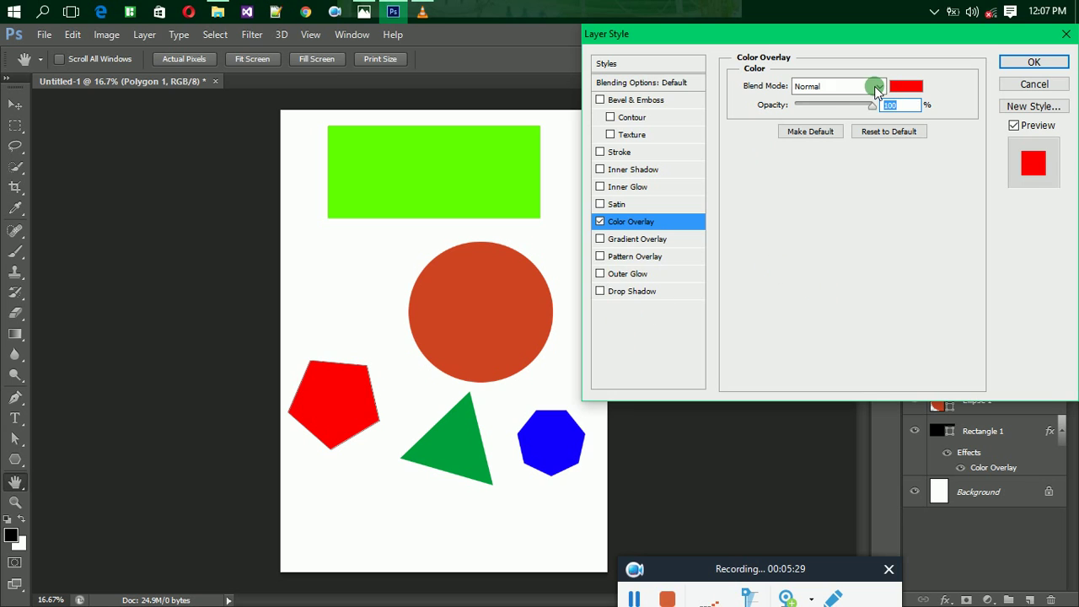
{"action": "left_click", "coordinate": [904, 88]}
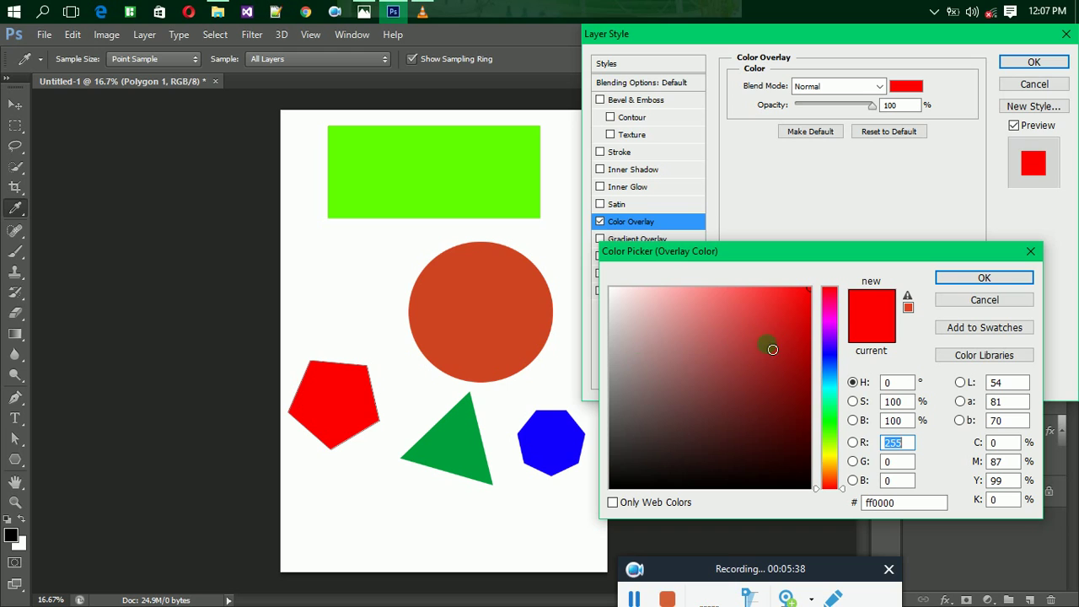
{"action": "left_click", "coordinate": [463, 175]}
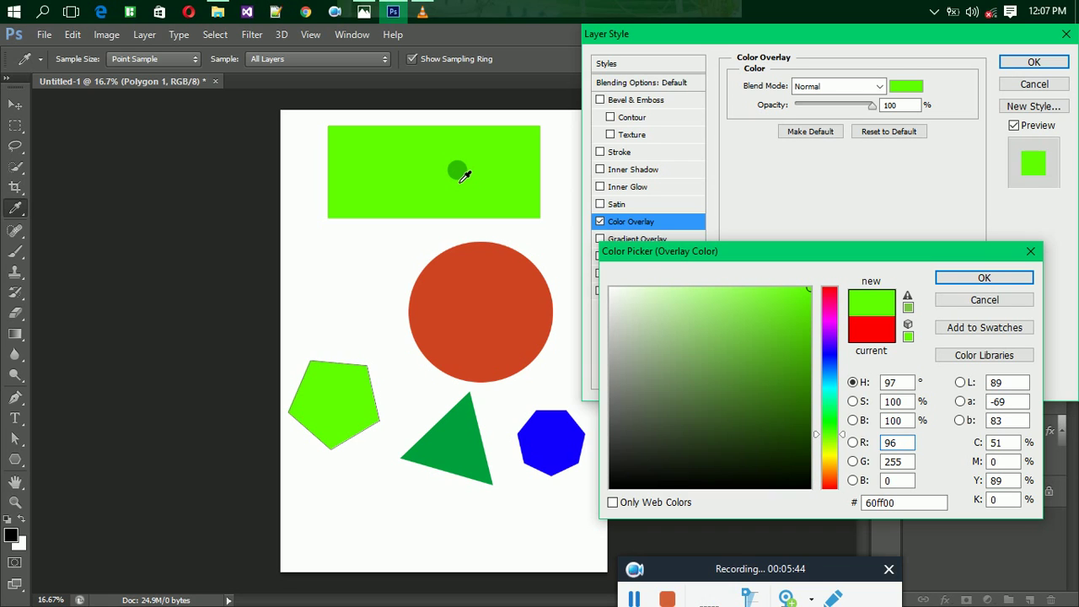
{"action": "left_click", "coordinate": [557, 437]}
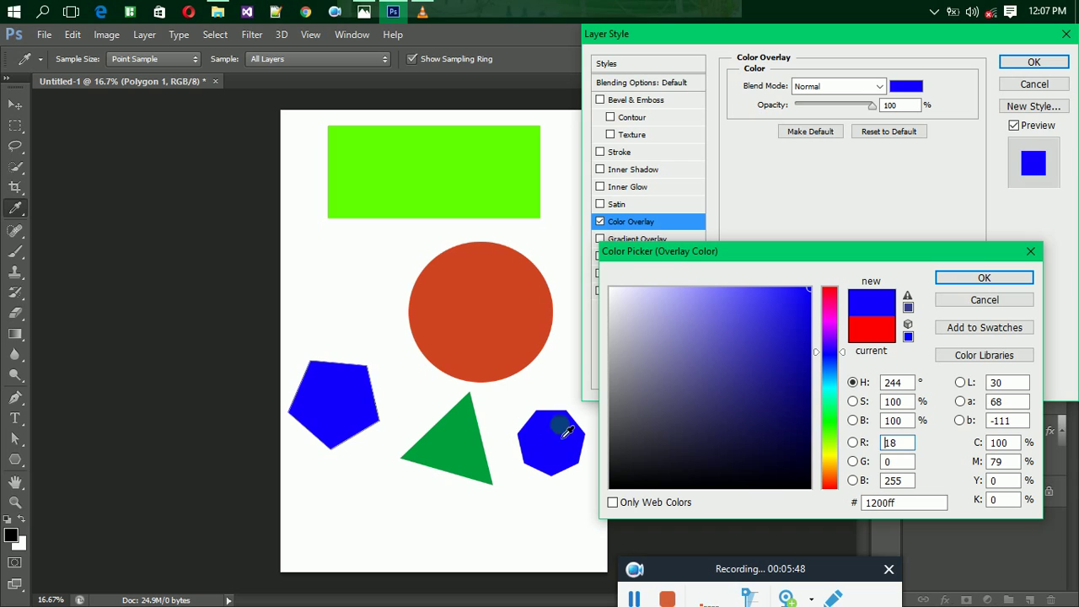
{"action": "left_click", "coordinate": [157, 273]}
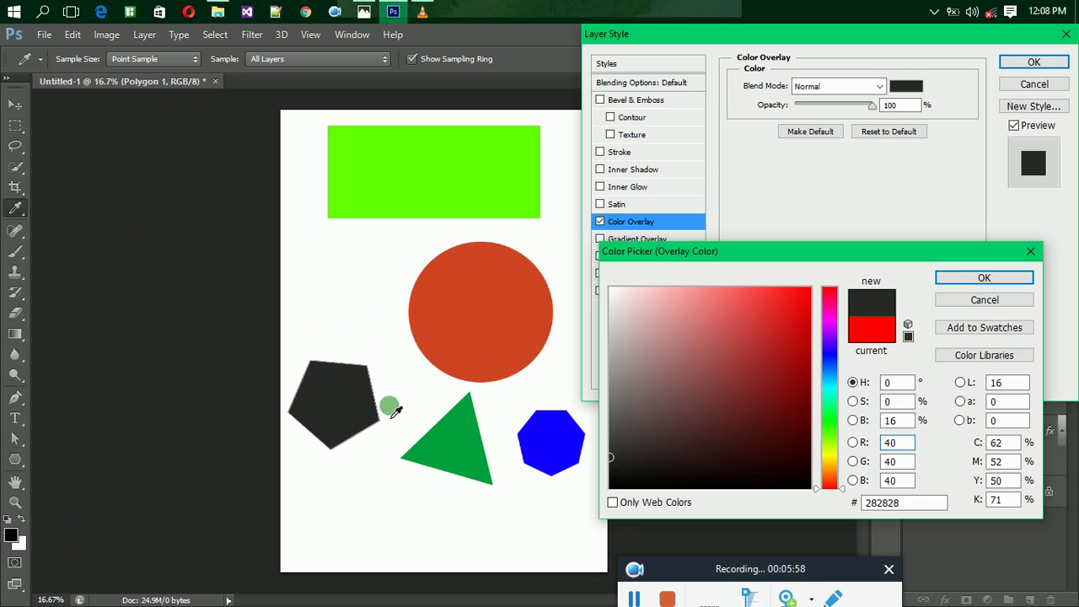
{"action": "left_click", "coordinate": [969, 279]}
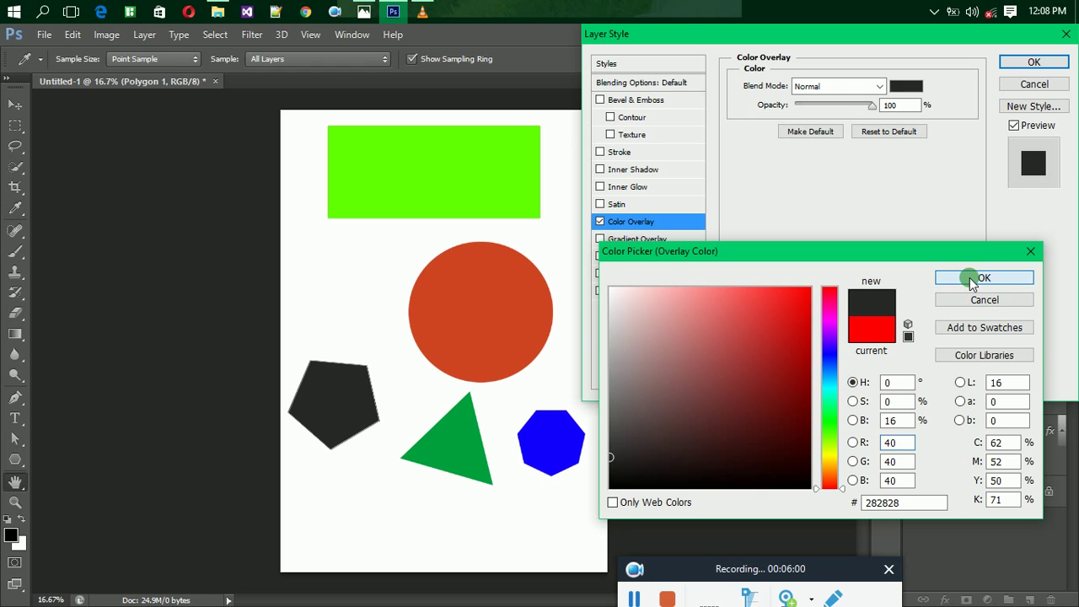
{"action": "left_click", "coordinate": [1029, 62]}
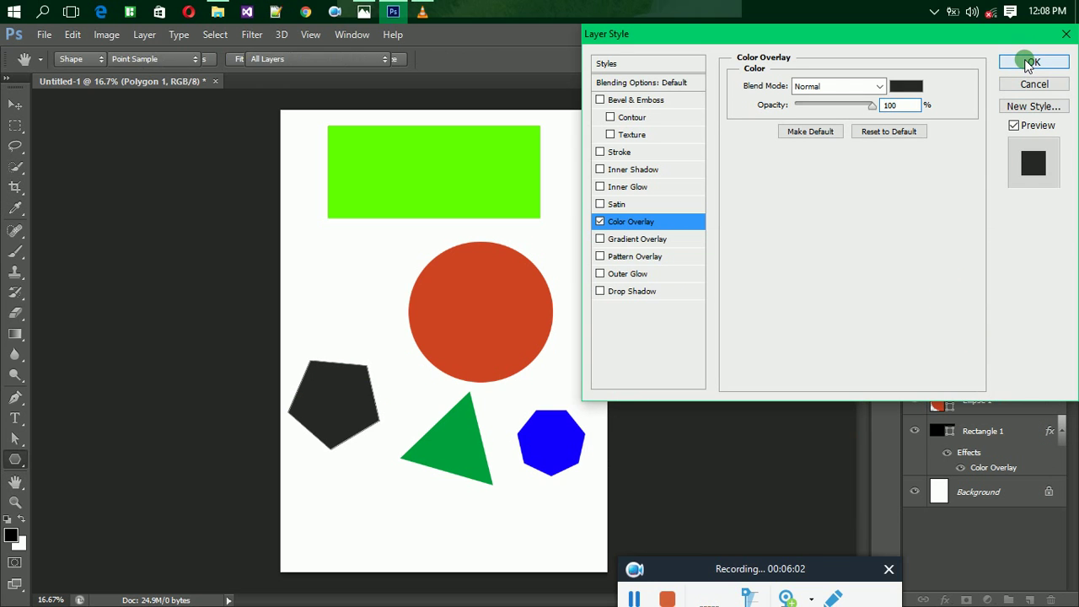